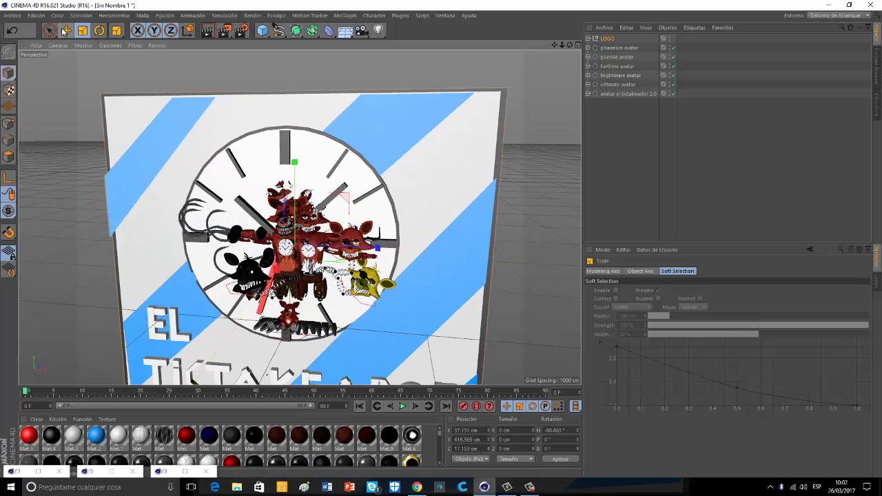
Raise the LOGO and push it back behind the avatars, then bring the plushie avatar forward to Z about -407 cm.
{"action": "left_click_drag", "start_coordinate": [291, 175], "coordinate": [317, 37]}
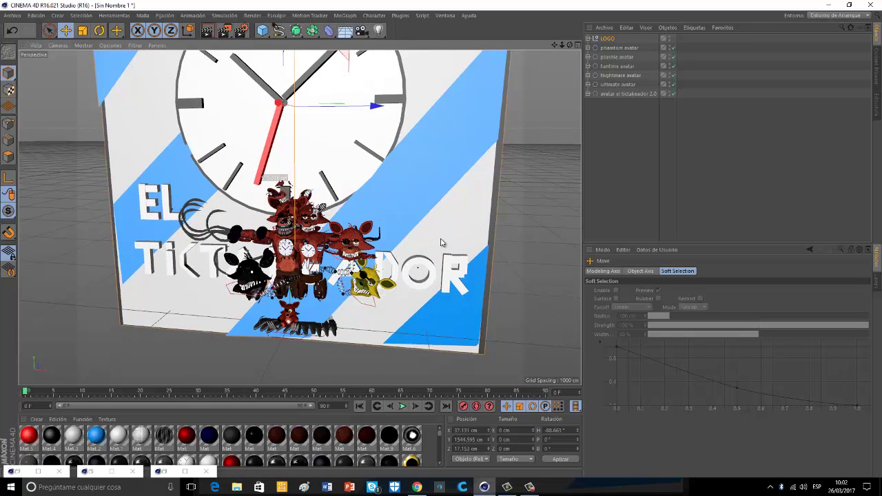
{"action": "left_click_drag", "start_coordinate": [276, 100], "coordinate": [297, 101]}
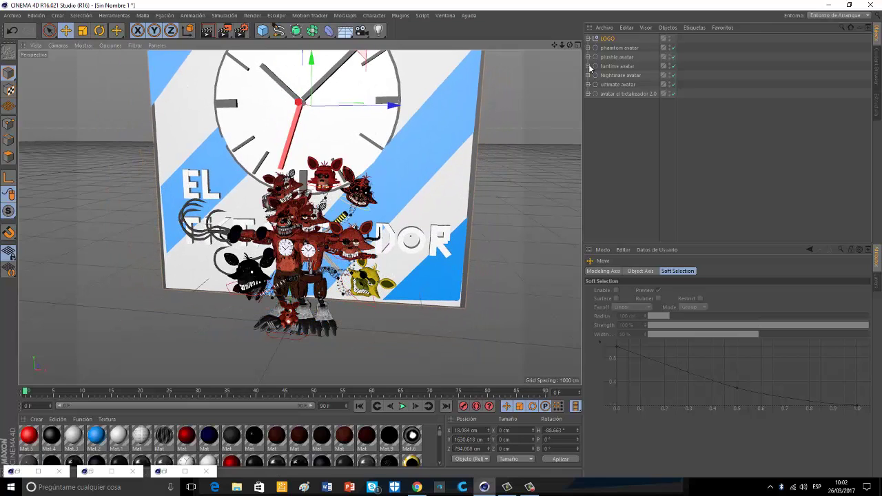
{"action": "left_click", "coordinate": [617, 56]}
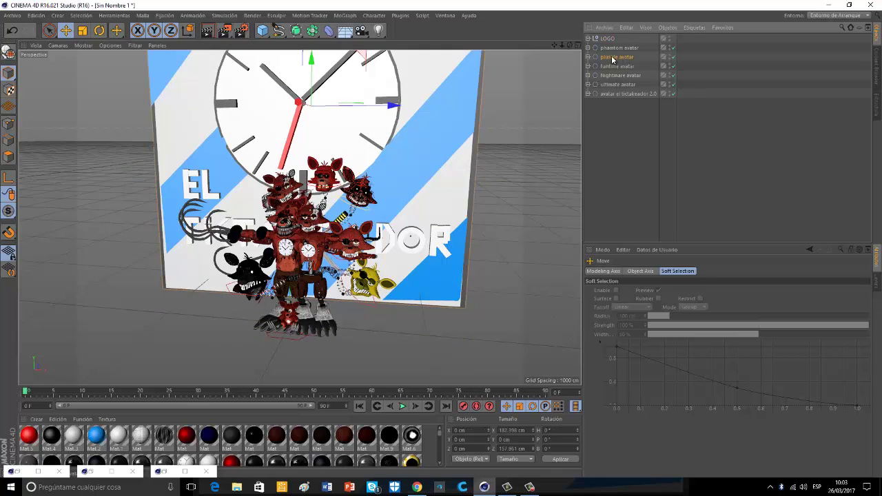
{"action": "mouse_move", "coordinate": [301, 305]}
{"action": "left_mouse_down"}
{"action": "mouse_move", "coordinate": [290, 318]}
{"action": "mouse_move", "coordinate": [309, 295]}
{"action": "left_mouse_up"}
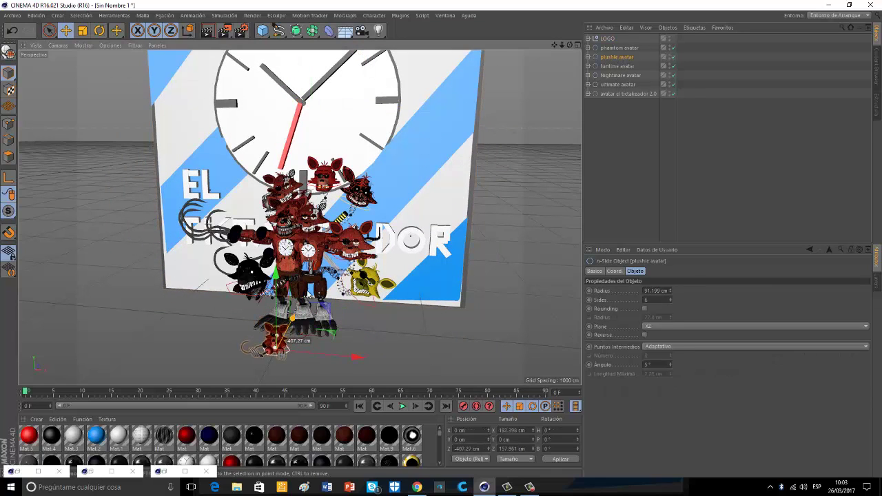
Spread the funtime, nightmare, ultimate and phantom avatars into a row, with funtime at X about 1054 cm, ultimate 582 cm and phantom -556 cm.
{"action": "left_click", "coordinate": [615, 67]}
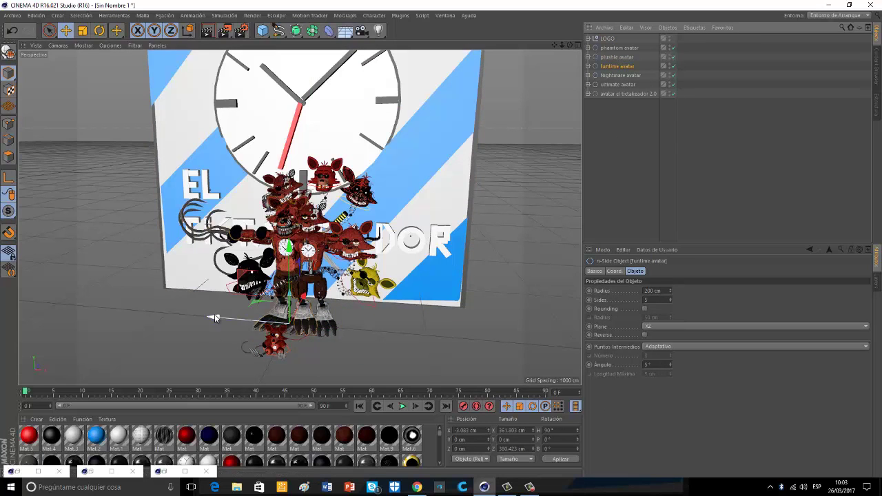
{"action": "left_click_drag", "start_coordinate": [214, 314], "coordinate": [293, 324]}
{"action": "left_click", "coordinate": [620, 75]}
{"action": "left_click", "coordinate": [618, 84]}
{"action": "left_click", "coordinate": [616, 49]}
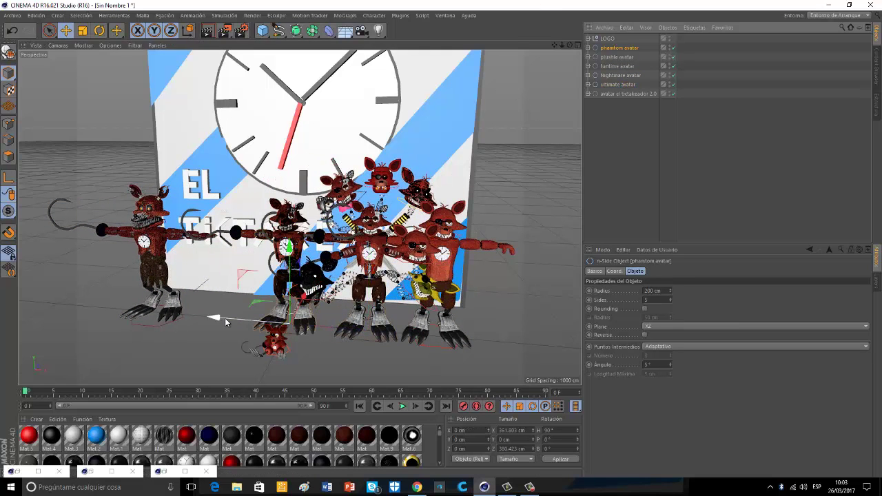
{"action": "left_click_drag", "start_coordinate": [219, 320], "coordinate": [154, 324]}
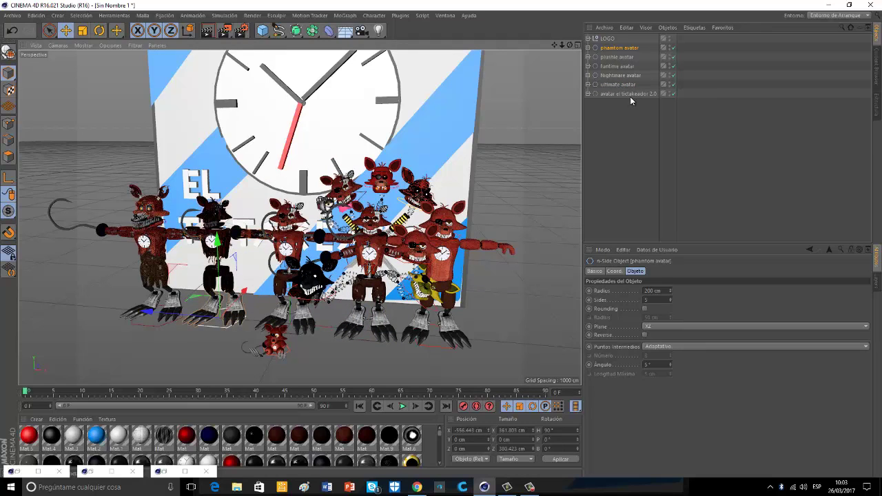
Shift the phantom and nightmare avatars together farther outward, and move avatar el tictakeador 2.0 to X about -268 cm.
{"action": "left_click", "coordinate": [620, 75], "text": "ctrl"}
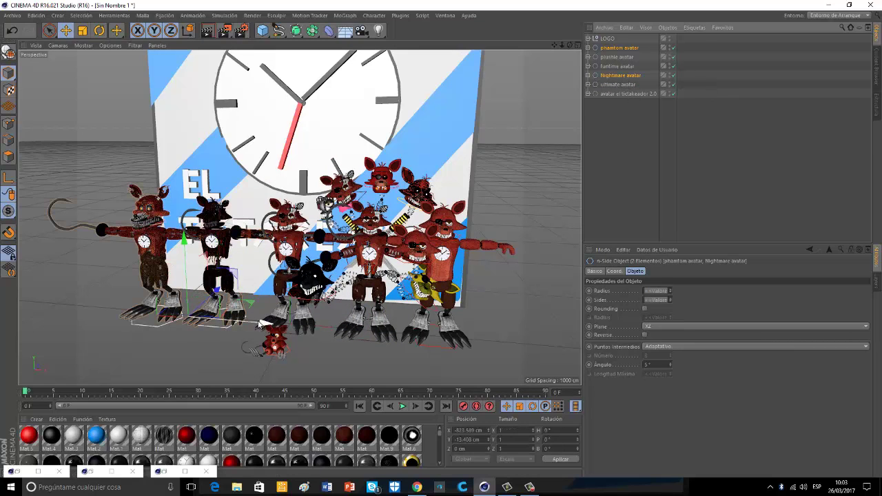
{"action": "left_click_drag", "start_coordinate": [262, 324], "coordinate": [210, 323]}
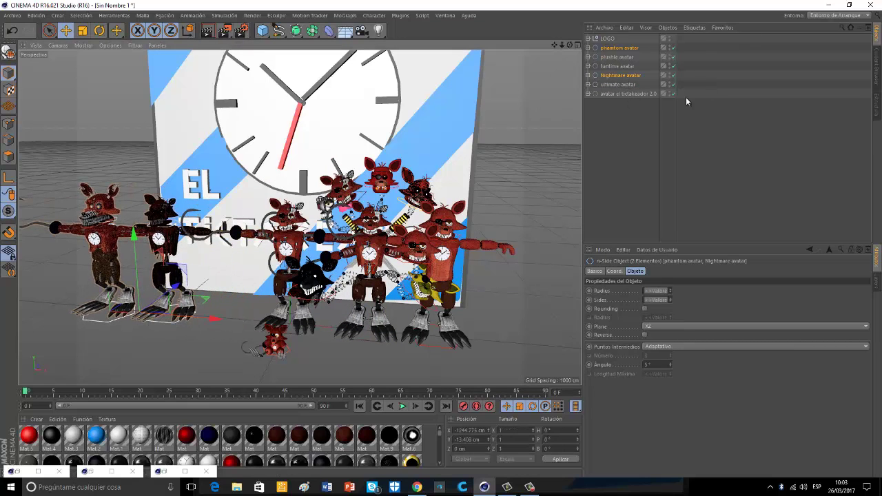
{"action": "left_click", "coordinate": [626, 94]}
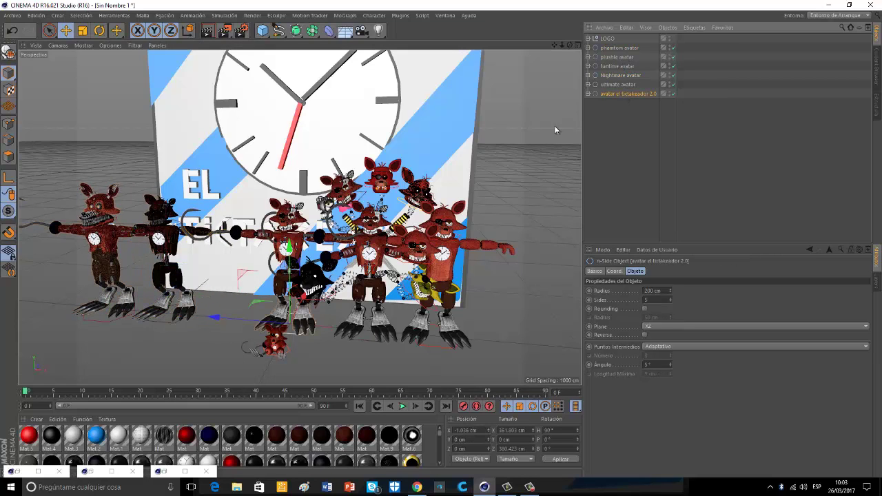
{"action": "left_click_drag", "start_coordinate": [221, 319], "coordinate": [185, 309]}
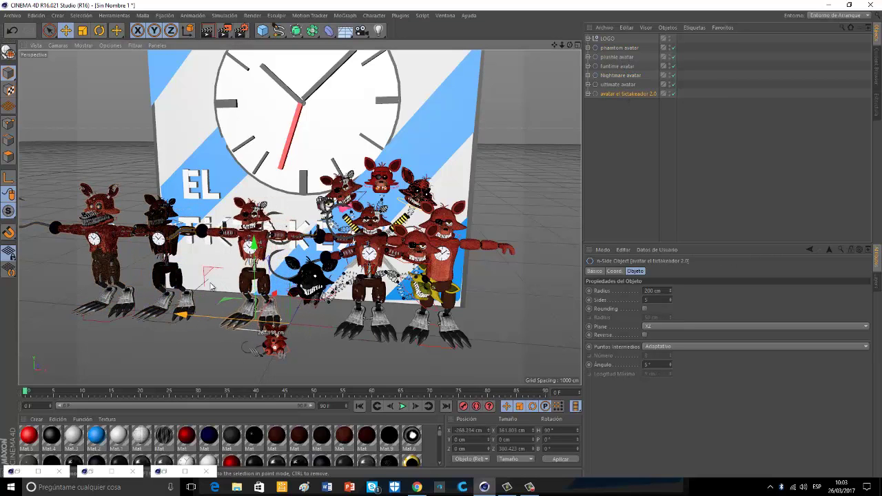
Move the funtime avatar outward to X about 1347 cm and the ultimate avatar to X about 611 cm.
{"action": "left_click", "coordinate": [617, 66]}
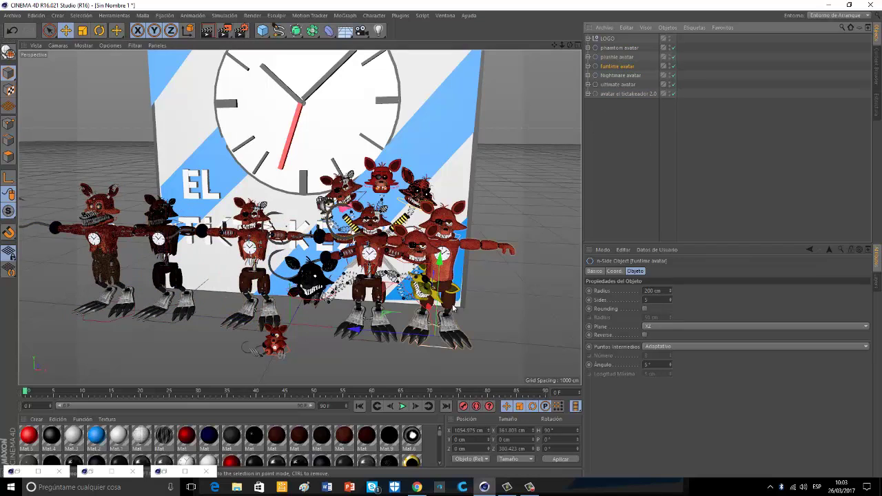
{"action": "left_click_drag", "start_coordinate": [355, 328], "coordinate": [396, 333]}
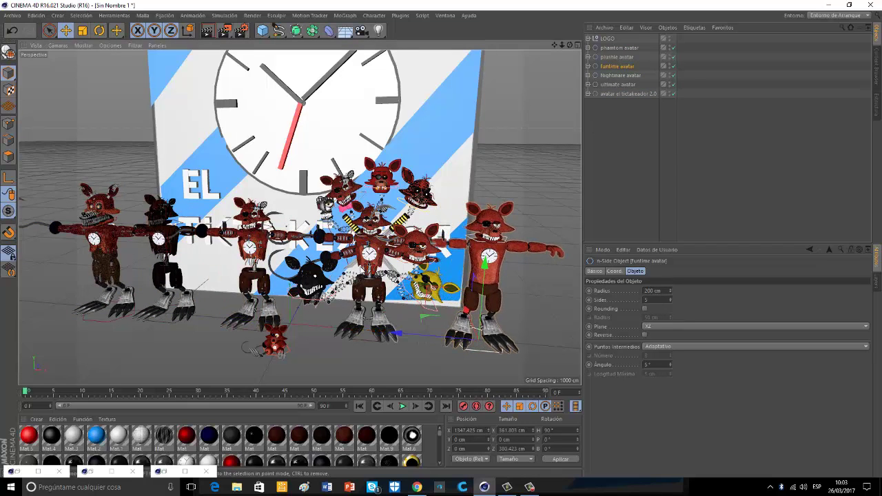
{"action": "left_click", "coordinate": [613, 85]}
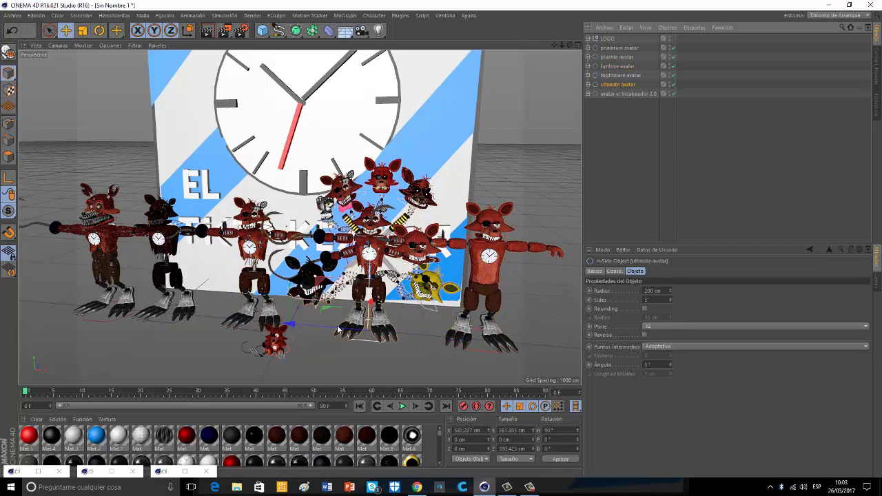
{"action": "left_click_drag", "start_coordinate": [292, 324], "coordinate": [297, 327]}
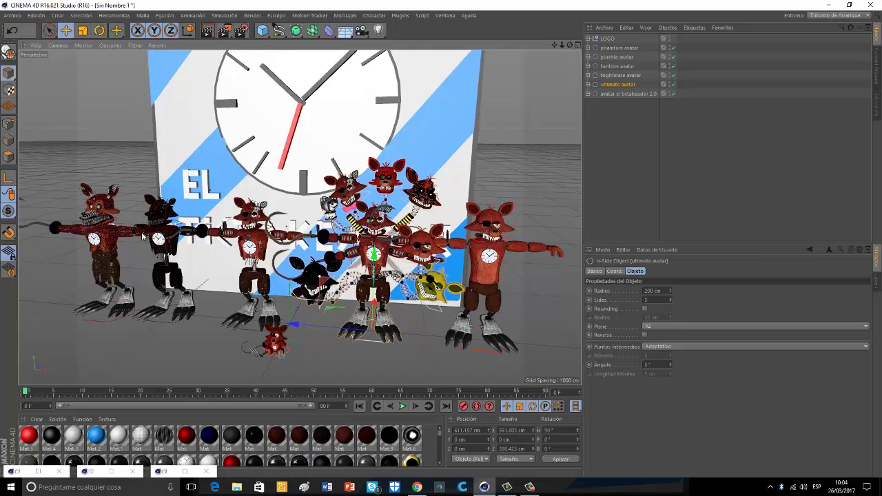
Rotate the eyelid of avatar el tictakeador 2.0 to open its eye, and swing its lower jaw open.
{"action": "scroll", "coordinate": [273, 252], "scroll_direction": "up", "scroll_amount": 6}
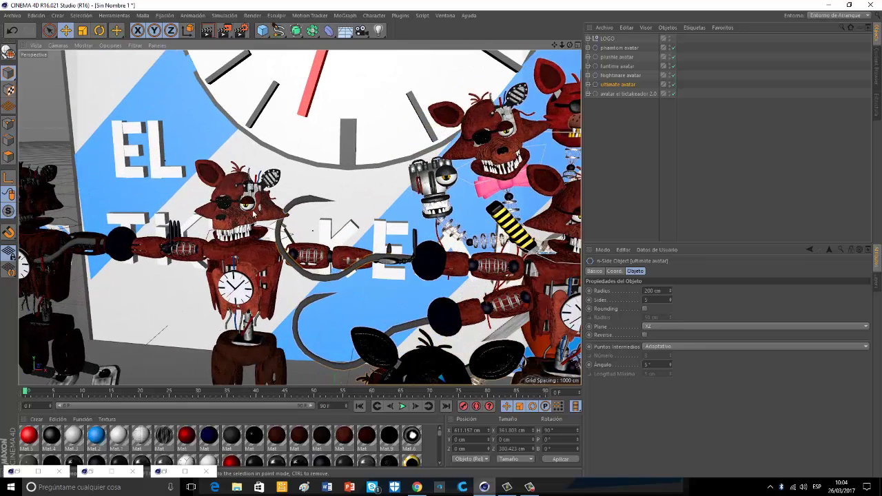
{"action": "key", "text": "r"}
{"action": "left_click", "coordinate": [254, 213]}
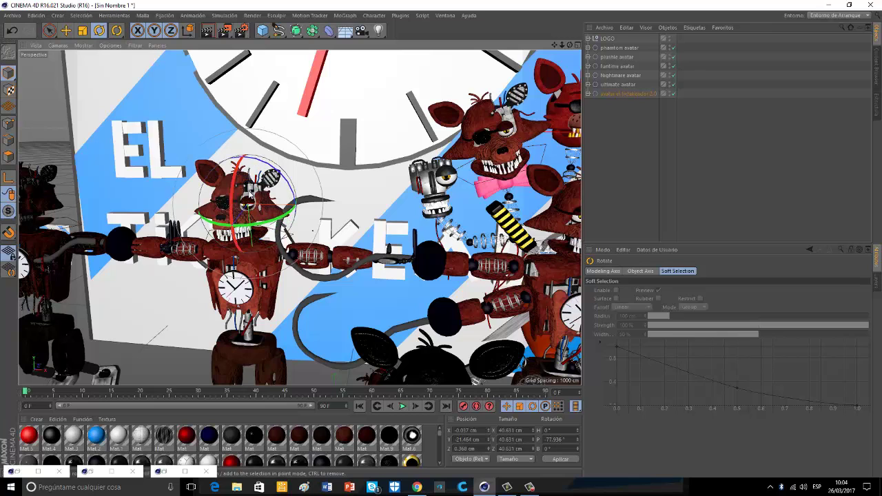
{"action": "left_click", "coordinate": [246, 201]}
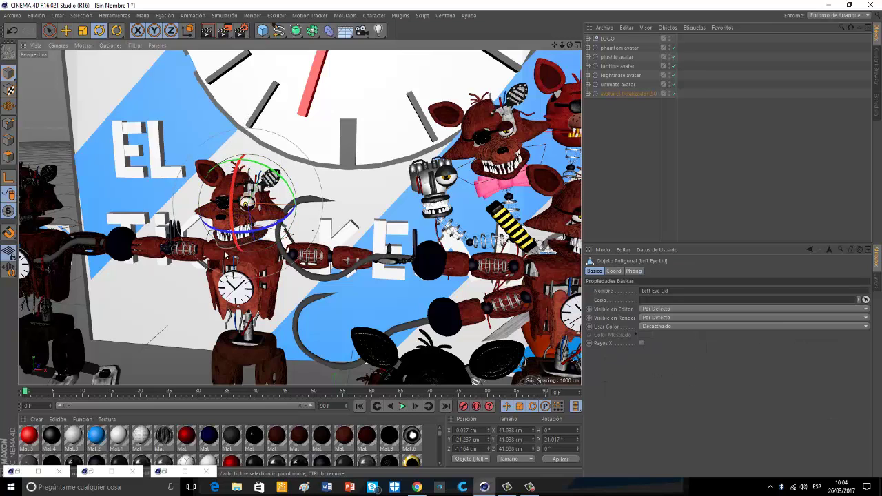
{"action": "left_click", "coordinate": [221, 204]}
{"action": "left_click_drag", "start_coordinate": [226, 203], "coordinate": [243, 247]}
Raise the hook arm of avatar el tictakeador 2.0, bending the elbow and turning the hook upward.
{"action": "left_click", "coordinate": [183, 248]}
{"action": "left_click", "coordinate": [12, 30]}
{"action": "left_click", "coordinate": [167, 220]}
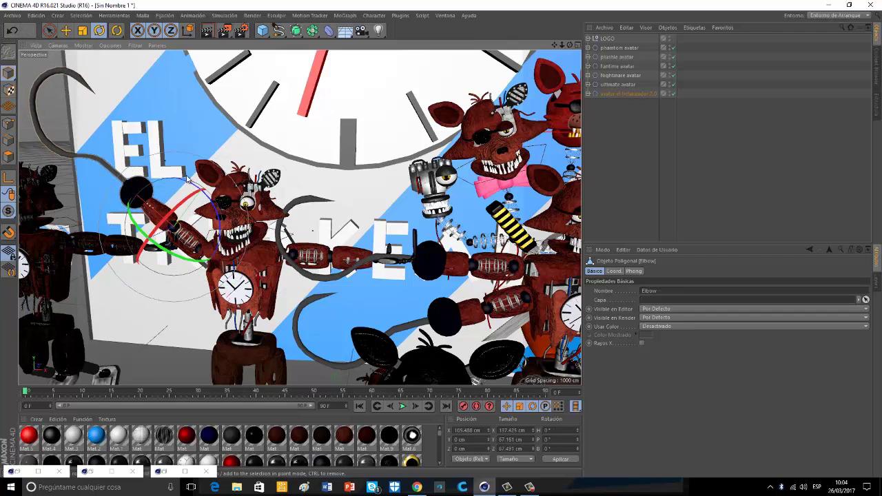
{"action": "left_click_drag", "start_coordinate": [190, 188], "coordinate": [205, 196]}
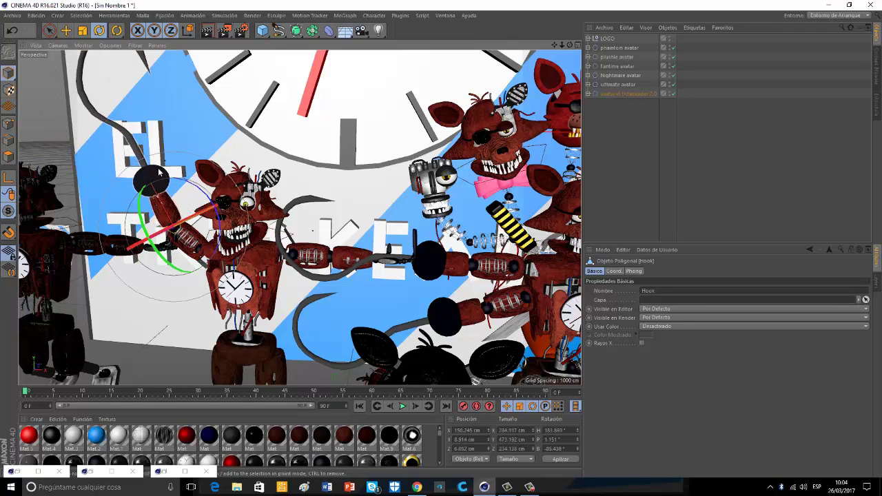
{"action": "left_click", "coordinate": [153, 178]}
{"action": "left_click_drag", "start_coordinate": [187, 153], "coordinate": [195, 174]}
Twist and lower the left arm of avatar el tictakeador 2.0 beside its body, and bend the elbow about -33°.
{"action": "left_click", "coordinate": [309, 242]}
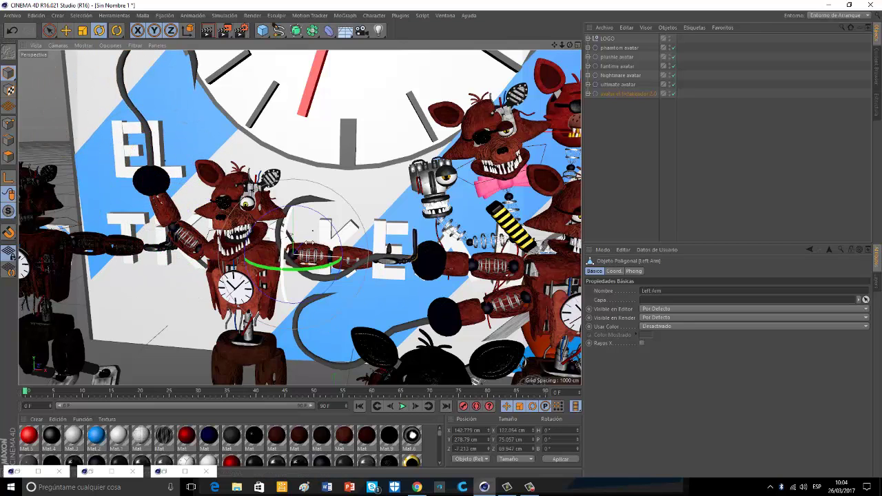
{"action": "left_click_drag", "start_coordinate": [282, 259], "coordinate": [438, 237]}
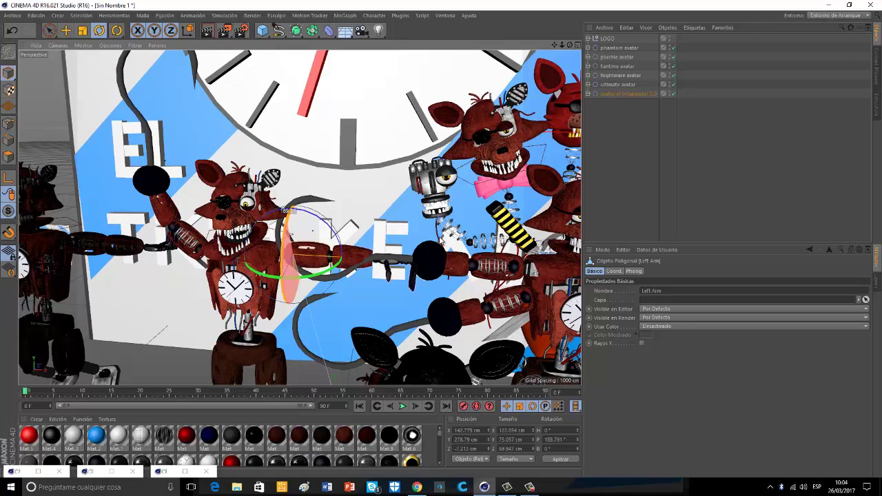
{"action": "left_click_drag", "start_coordinate": [319, 215], "coordinate": [346, 253]}
{"action": "left_click", "coordinate": [332, 291]}
Raise the funtime avatar's right arm with the hook upward and rotate its elbow about -10°.
{"action": "scroll", "coordinate": [349, 259], "scroll_direction": "down", "scroll_amount": 4}
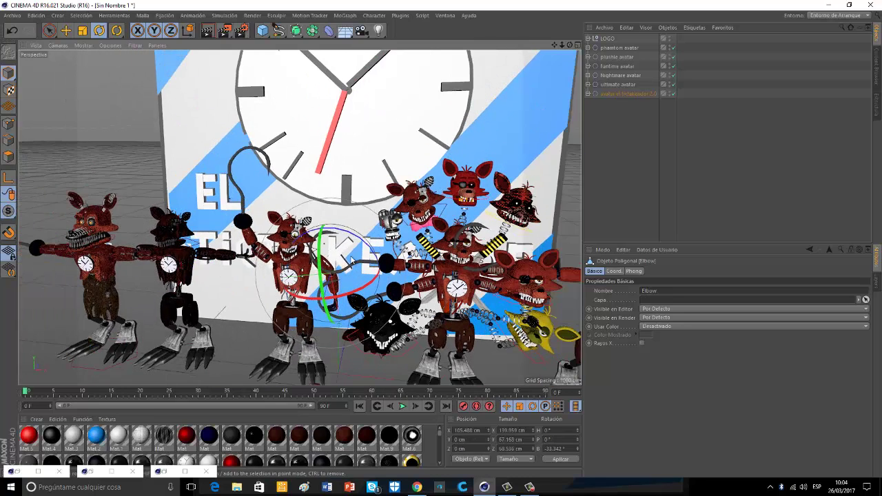
{"action": "scroll", "coordinate": [351, 260], "scroll_direction": "down", "scroll_amount": 3}
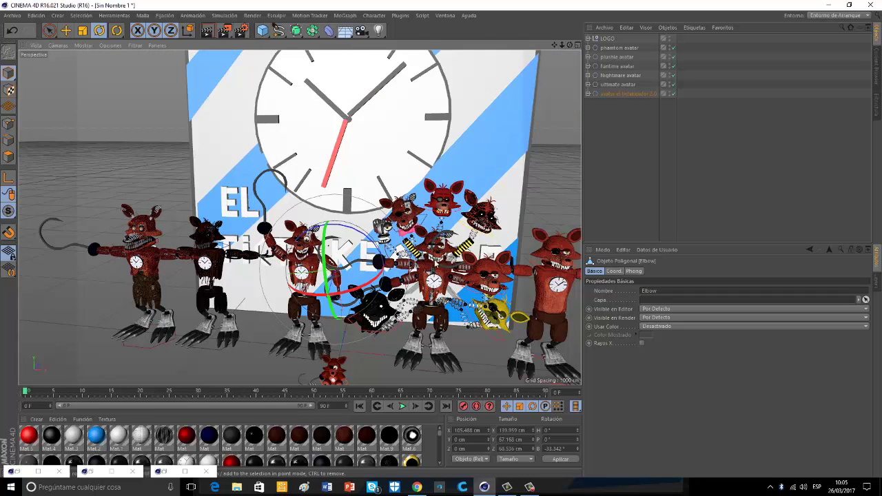
{"action": "left_click", "coordinate": [544, 259]}
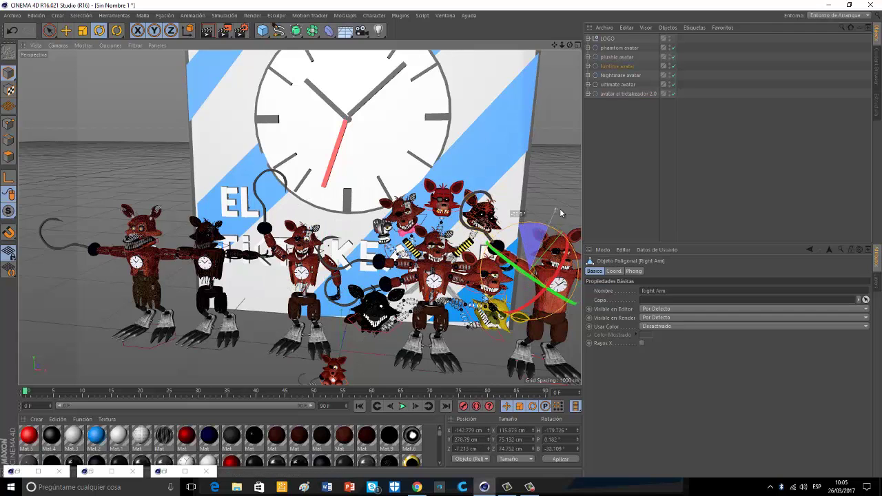
{"action": "left_click_drag", "start_coordinate": [561, 214], "coordinate": [522, 254]}
{"action": "left_click", "coordinate": [520, 255]}
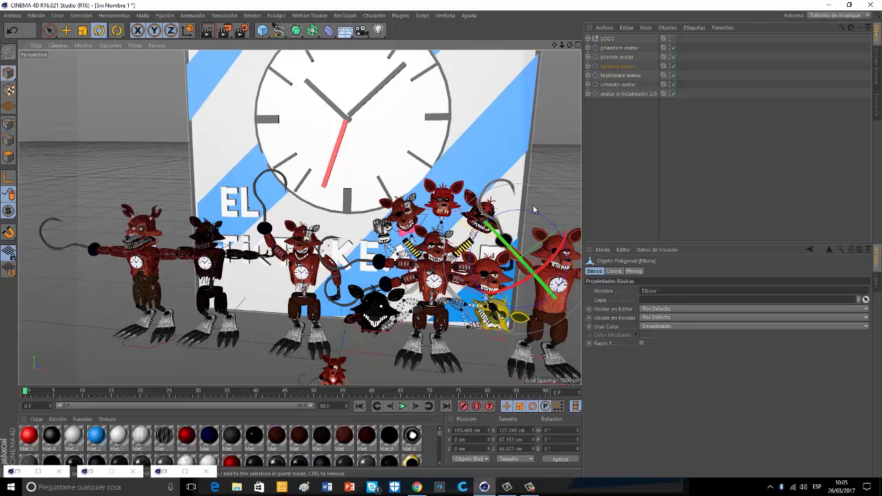
{"action": "left_click_drag", "start_coordinate": [534, 210], "coordinate": [542, 226]}
Rotate the funtime avatar's left eyelid to open its eye wider.
{"action": "left_click_drag", "start_coordinate": [554, 46], "coordinate": [368, 31]}
{"action": "scroll", "coordinate": [375, 227], "scroll_direction": "up", "scroll_amount": 4}
{"action": "left_click_drag", "start_coordinate": [376, 234], "coordinate": [364, 219]}
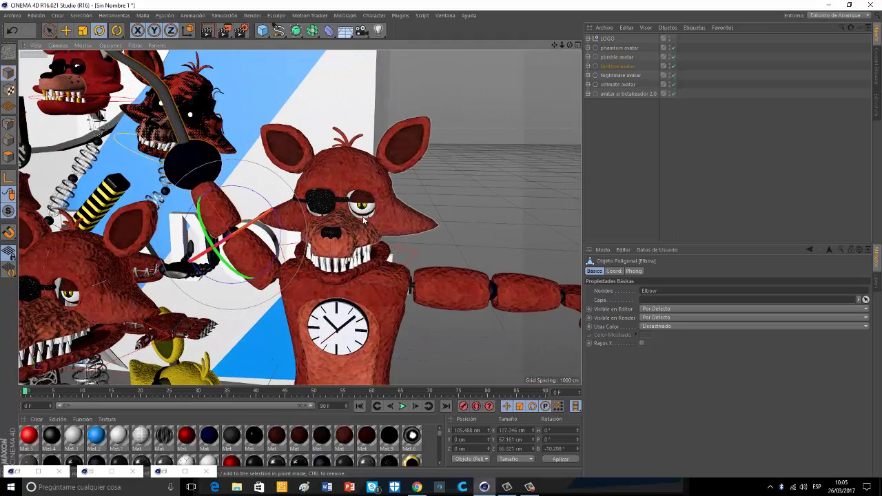
{"action": "left_click", "coordinate": [361, 209]}
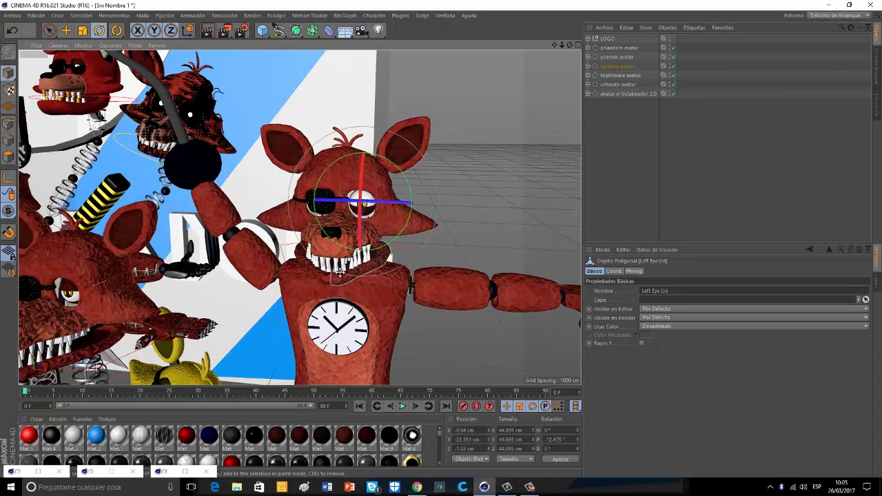
{"action": "left_click", "coordinate": [340, 242]}
{"action": "left_click_drag", "start_coordinate": [347, 233], "coordinate": [343, 293]}
{"action": "left_click", "coordinate": [12, 30]}
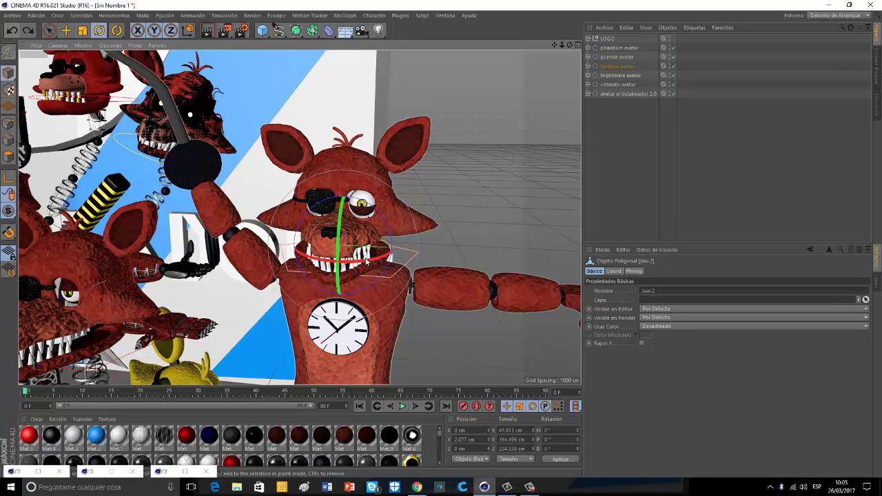
Open the funtime avatar's mouth by rotating the endo jaw to a pitch of about 23°.
{"action": "left_click_drag", "start_coordinate": [297, 276], "coordinate": [328, 279], "text": "alt"}
{"action": "left_click", "coordinate": [327, 277]}
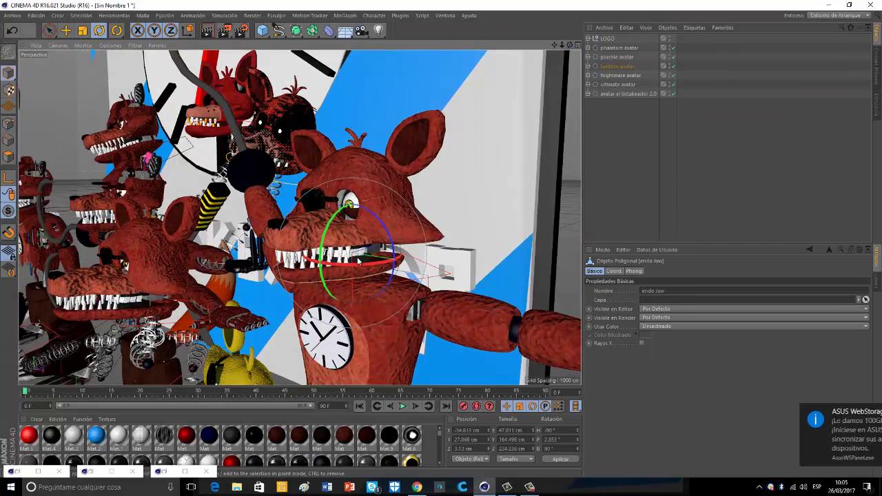
{"action": "left_click_drag", "start_coordinate": [325, 236], "coordinate": [317, 253]}
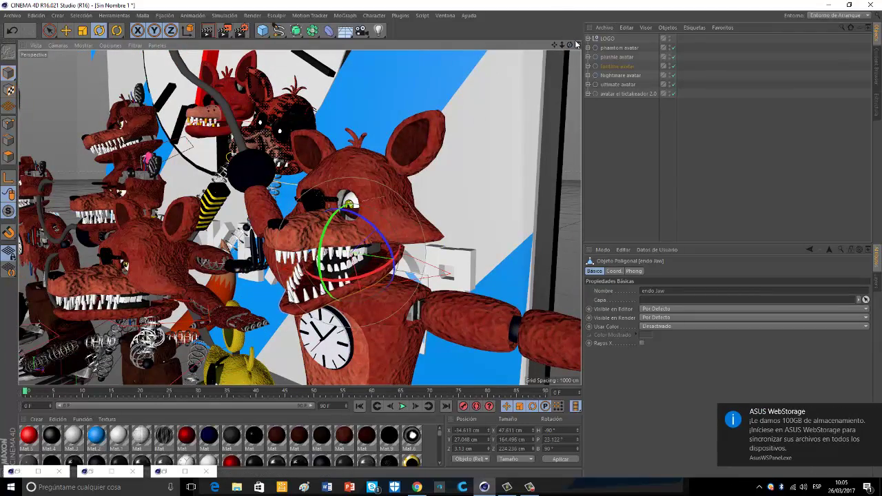
Swing the left halves of the funtime avatar's mask and jaw outward, rotating the jaw half to a pitch of about -47°.
{"action": "mouse_move", "coordinate": [570, 45]}
{"action": "left_mouse_down"}
{"action": "mouse_move", "coordinate": [442, 239]}
{"action": "mouse_move", "coordinate": [566, 45]}
{"action": "left_mouse_up"}
{"action": "left_click", "coordinate": [316, 292]}
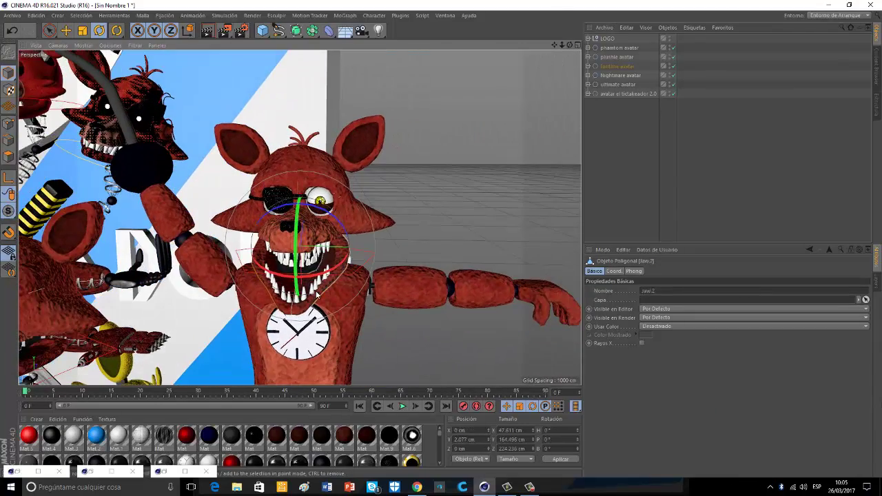
{"action": "left_click", "coordinate": [328, 200]}
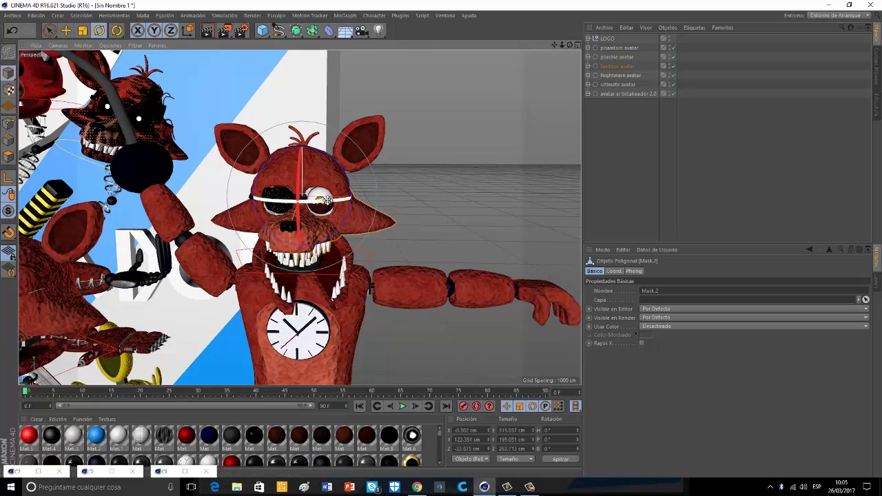
{"action": "left_click_drag", "start_coordinate": [330, 200], "coordinate": [348, 202]}
{"action": "left_click", "coordinate": [310, 204]}
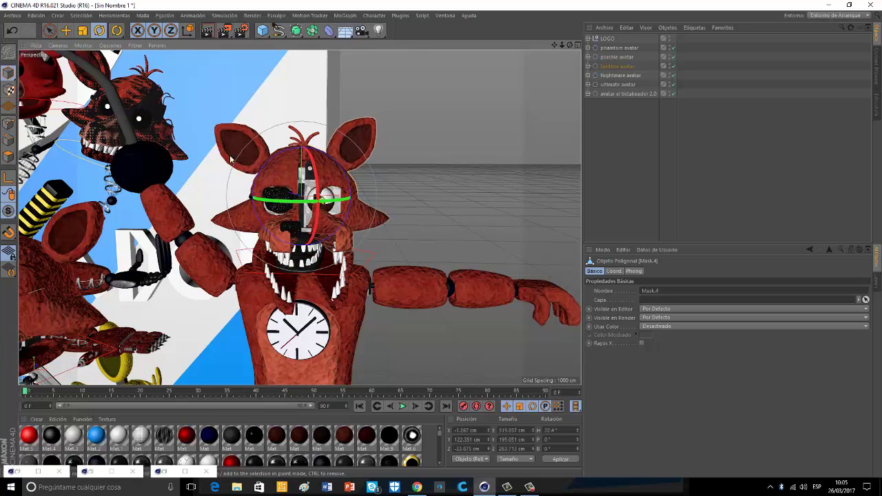
{"action": "left_click_drag", "start_coordinate": [258, 172], "coordinate": [253, 187]}
{"action": "left_click_drag", "start_coordinate": [316, 201], "coordinate": [353, 207]}
{"action": "left_click", "coordinate": [337, 222]}
{"action": "left_click", "coordinate": [328, 275]}
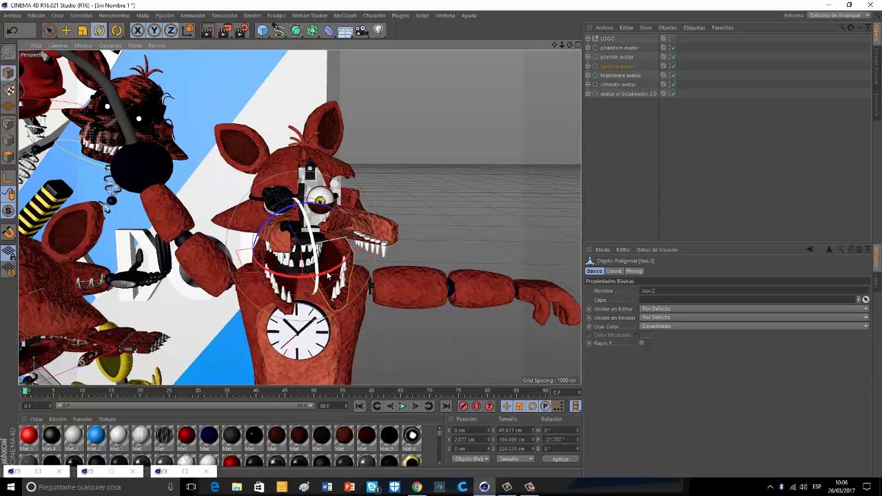
{"action": "left_click_drag", "start_coordinate": [327, 274], "coordinate": [335, 260]}
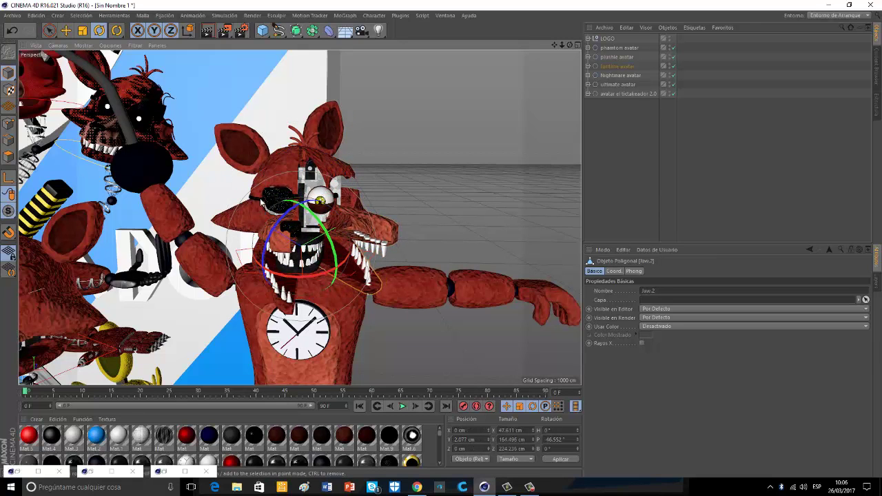
Lower the funtime avatar's left arm beside its body and bend the elbow to a bank of about 42°.
{"action": "left_click", "coordinate": [422, 287]}
{"action": "left_click_drag", "start_coordinate": [416, 247], "coordinate": [439, 349]}
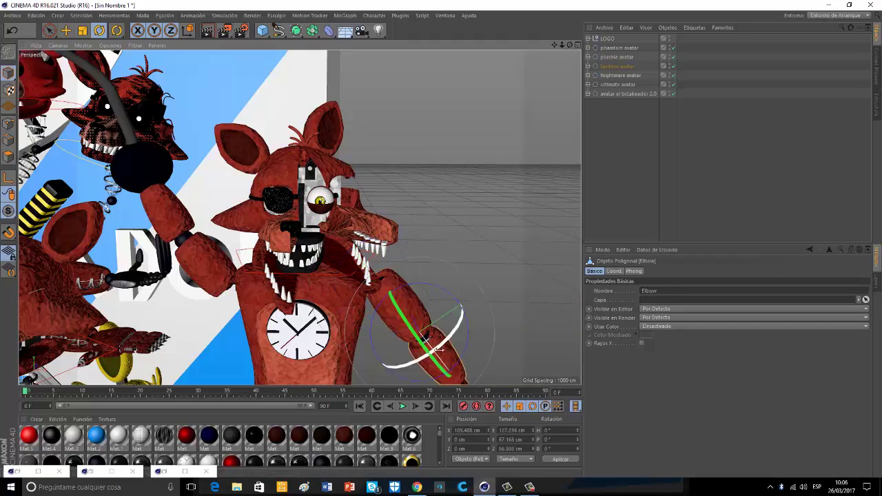
{"action": "left_click_drag", "start_coordinate": [435, 285], "coordinate": [457, 310]}
Open the left eye wider on the ultimate avatar's main head and rotate its jaw to a pitch of about 38°.
{"action": "left_click_drag", "start_coordinate": [562, 45], "coordinate": [441, 240]}
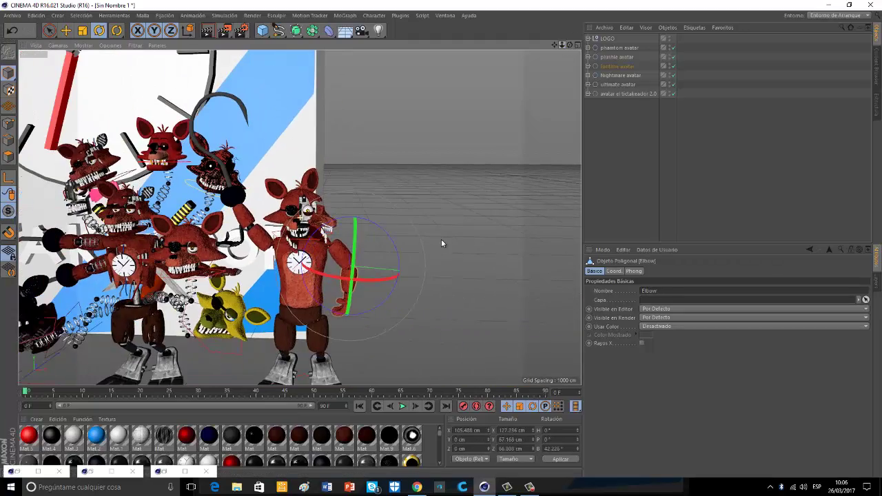
{"action": "left_click_drag", "start_coordinate": [554, 45], "coordinate": [441, 241]}
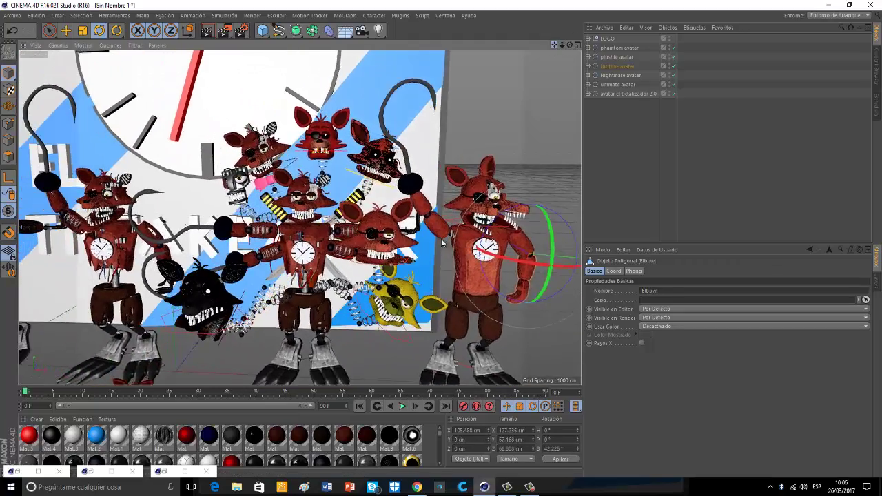
{"action": "left_click", "coordinate": [295, 197]}
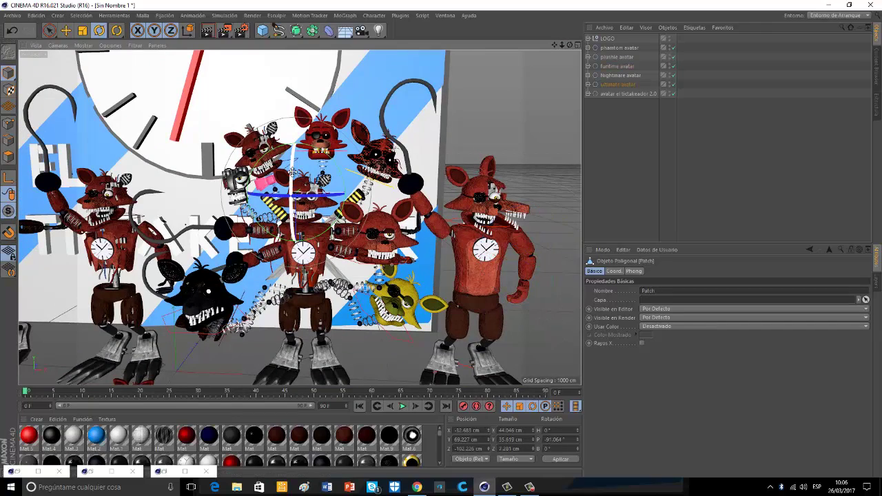
{"action": "scroll", "coordinate": [296, 197], "scroll_direction": "up", "scroll_amount": 5}
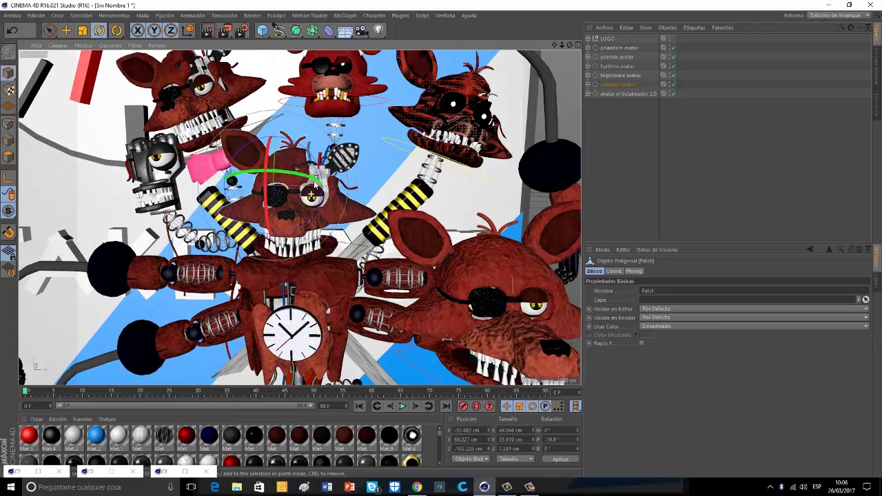
{"action": "left_click", "coordinate": [303, 192]}
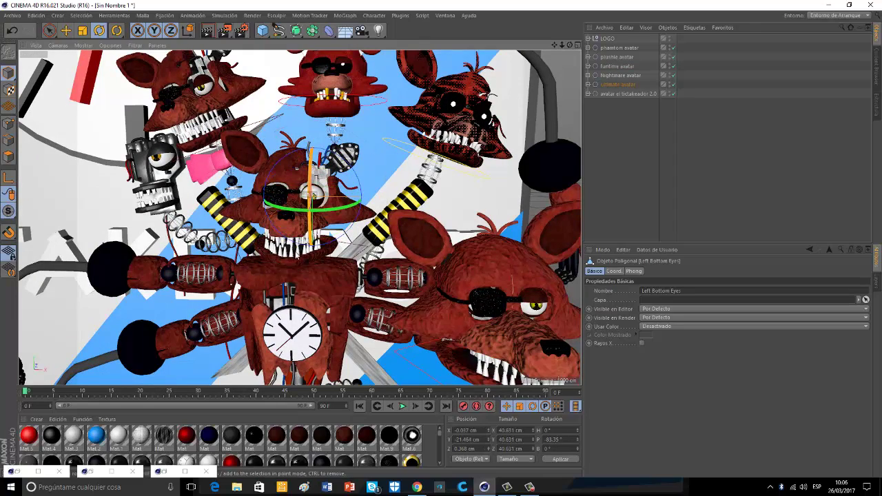
{"action": "left_click", "coordinate": [293, 218]}
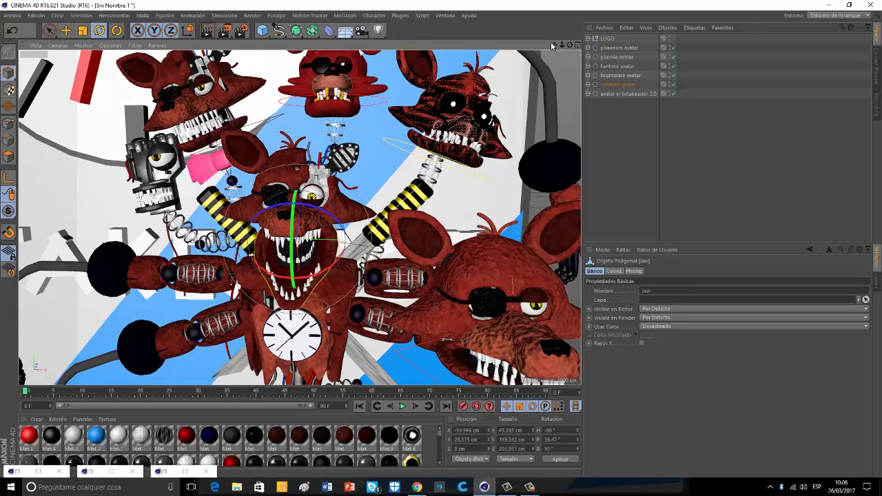
Widen the eyes of the ultimate avatar's large red head beside the torso and swing its right mask half outward.
{"action": "left_click_drag", "start_coordinate": [554, 45], "coordinate": [418, 1]}
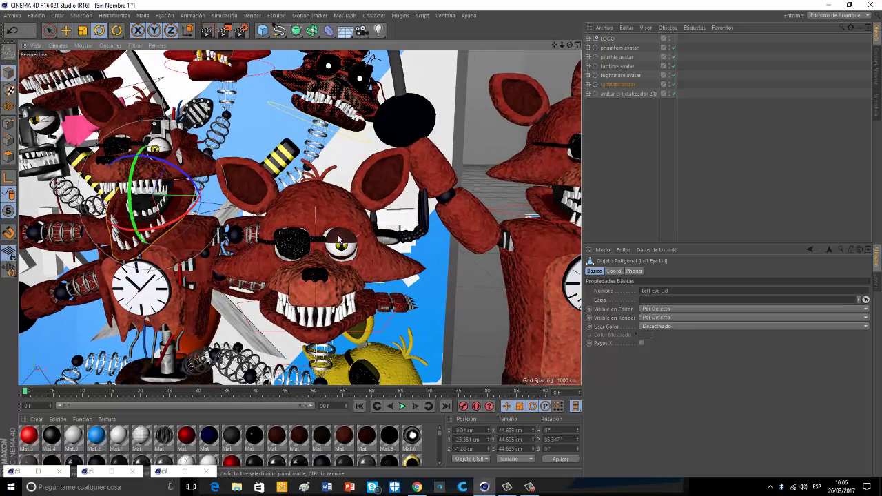
{"action": "left_click", "coordinate": [339, 240]}
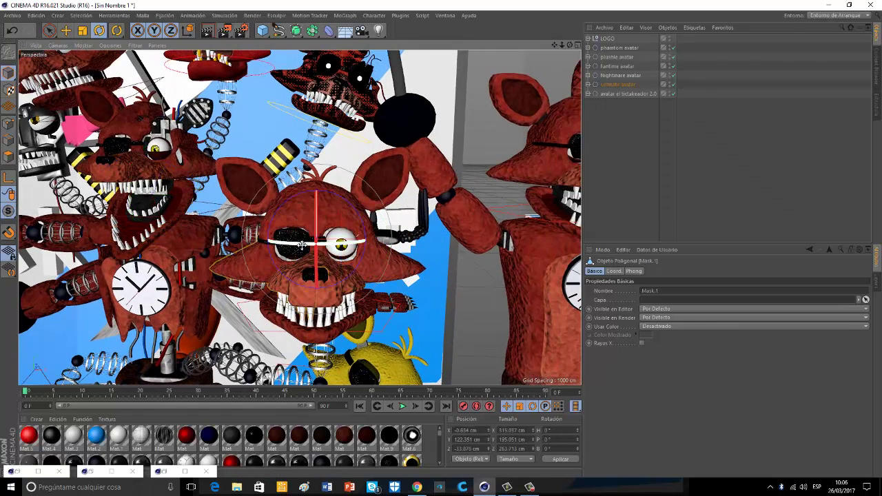
{"action": "left_click_drag", "start_coordinate": [301, 245], "coordinate": [301, 241]}
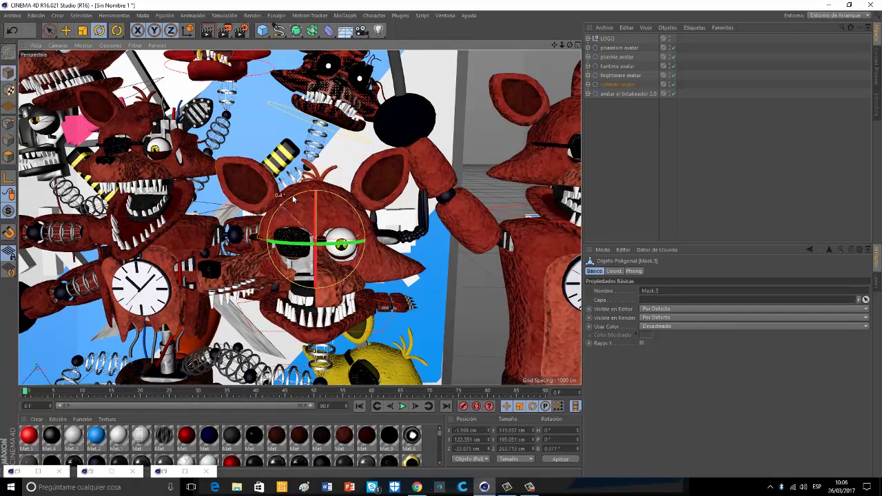
{"action": "left_click_drag", "start_coordinate": [293, 200], "coordinate": [298, 235]}
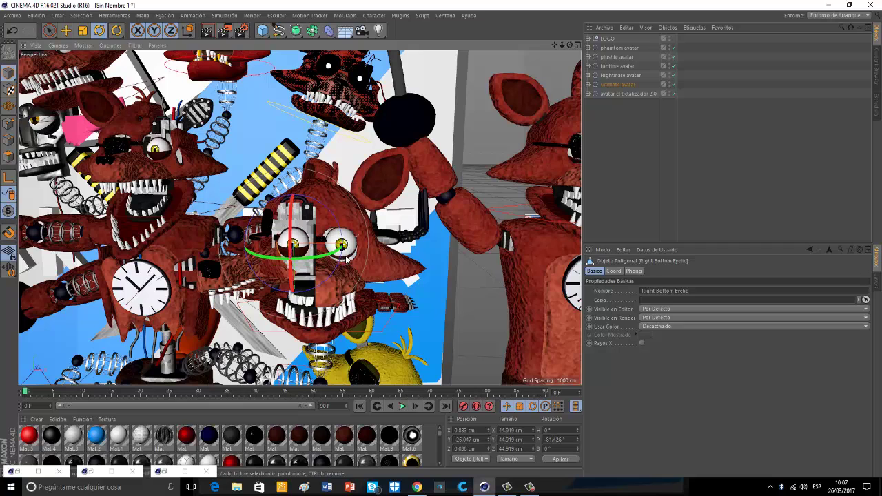
{"action": "left_click", "coordinate": [343, 256]}
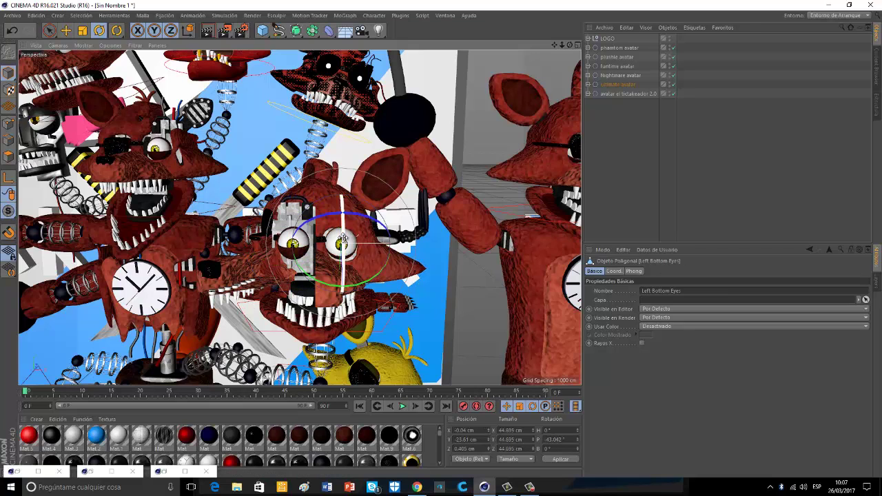
{"action": "left_click_drag", "start_coordinate": [343, 238], "coordinate": [296, 374]}
Open the large red head's jaw and swing its right jaw half outward to a pitch of about 42°.
{"action": "left_click", "coordinate": [298, 305]}
{"action": "left_click", "coordinate": [295, 354]}
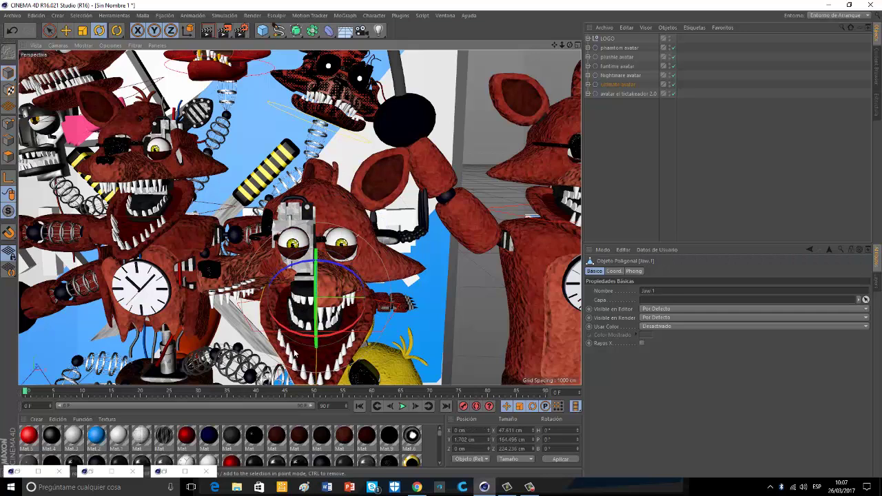
{"action": "left_click_drag", "start_coordinate": [294, 333], "coordinate": [262, 290]}
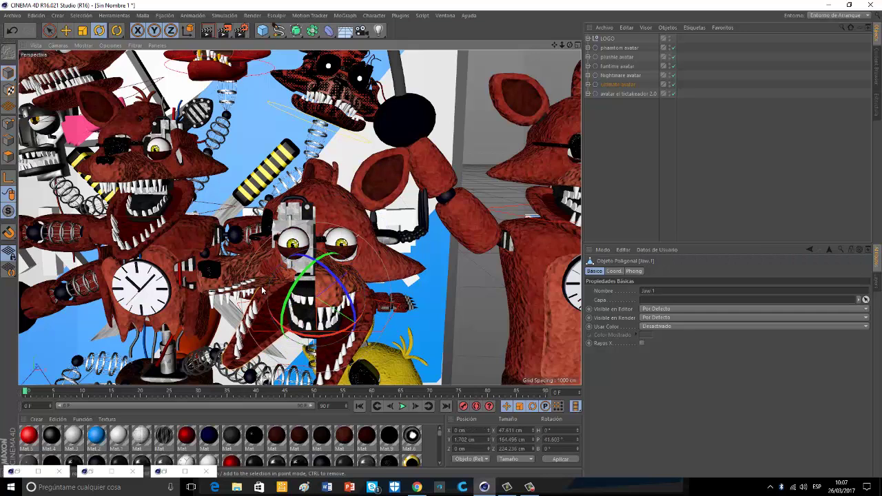
Open the mouths of the dark speckled head and the smooth red top head, and rotate the top head's eyelid.
{"action": "left_click", "coordinate": [330, 120]}
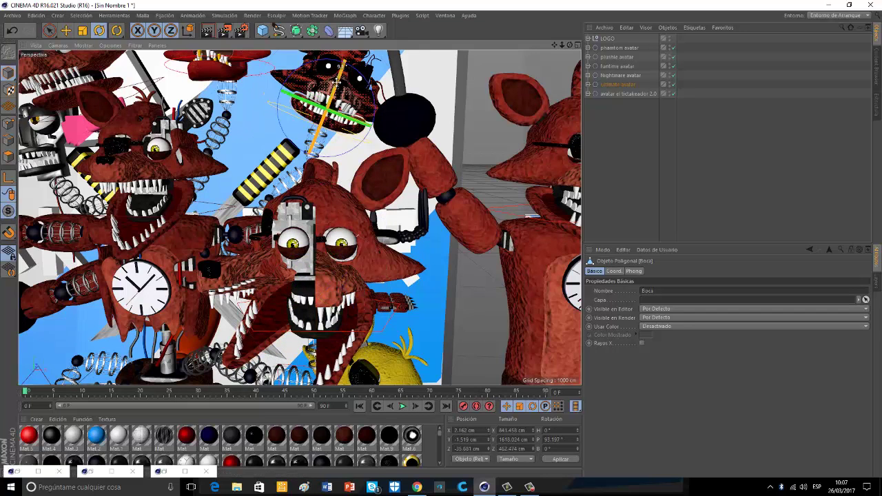
{"action": "middle_click_drag", "start_coordinate": [442, 240], "coordinate": [567, 379], "text": "alt"}
{"action": "left_click", "coordinate": [355, 173]}
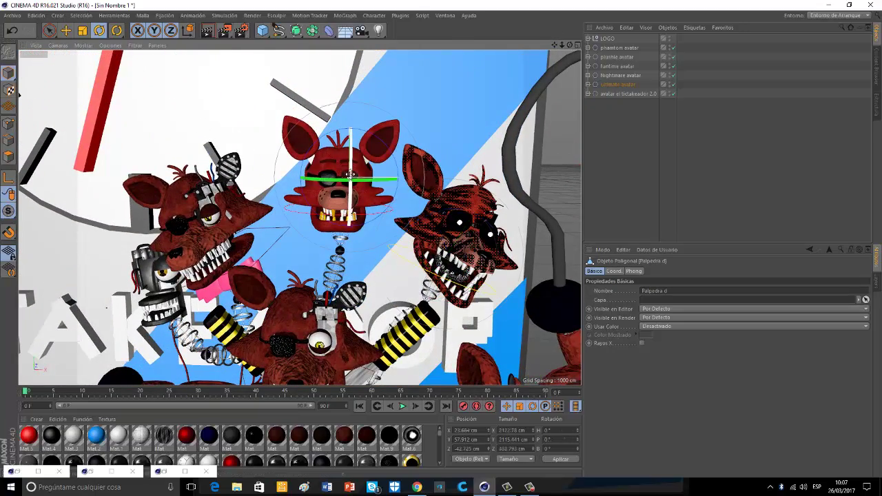
{"action": "left_click_drag", "start_coordinate": [333, 227], "coordinate": [335, 226]}
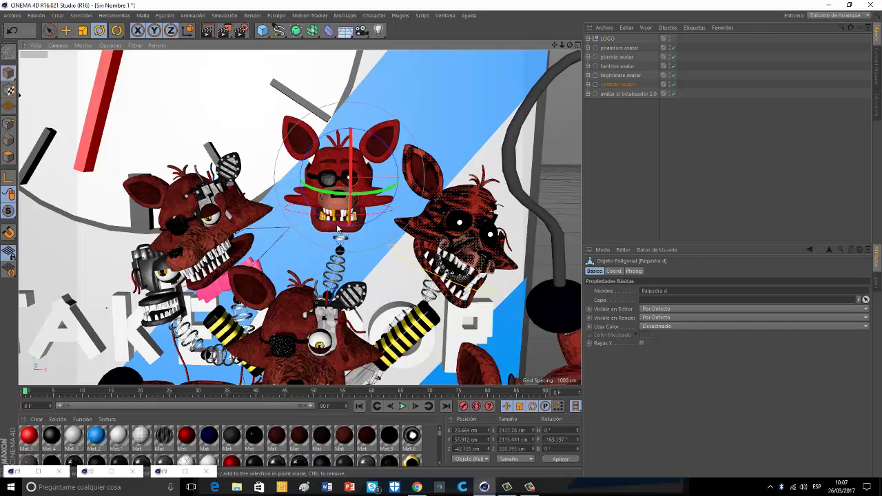
{"action": "left_click", "coordinate": [336, 227]}
{"action": "left_click_drag", "start_coordinate": [336, 191], "coordinate": [335, 209]}
Rotate the left eyelids of the tilted red head beside the top head to open its eye, and open its jaw.
{"action": "left_click", "coordinate": [210, 211]}
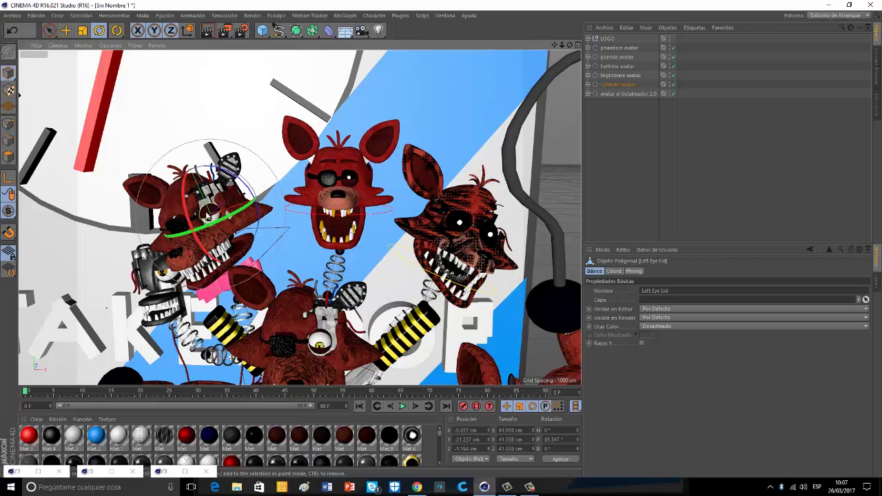
{"action": "left_click_drag", "start_coordinate": [190, 219], "coordinate": [181, 128]}
{"action": "key", "text": "ctrl+z"}
{"action": "key", "text": "ctrl+z"}
{"action": "key", "text": "ctrl+z"}
{"action": "key", "text": "ctrl+z"}
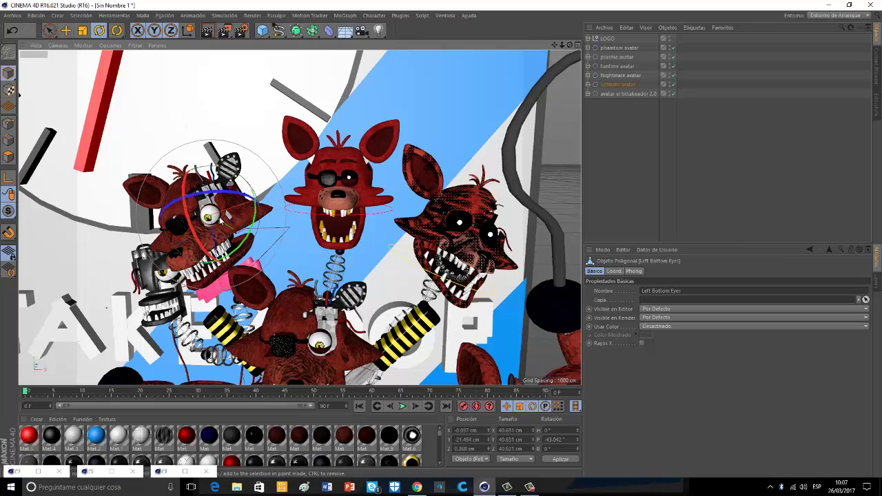
{"action": "key", "text": "ctrl+z"}
{"action": "key", "text": "ctrl+z"}
{"action": "key", "text": "ctrl+z"}
{"action": "key", "text": "ctrl+z"}
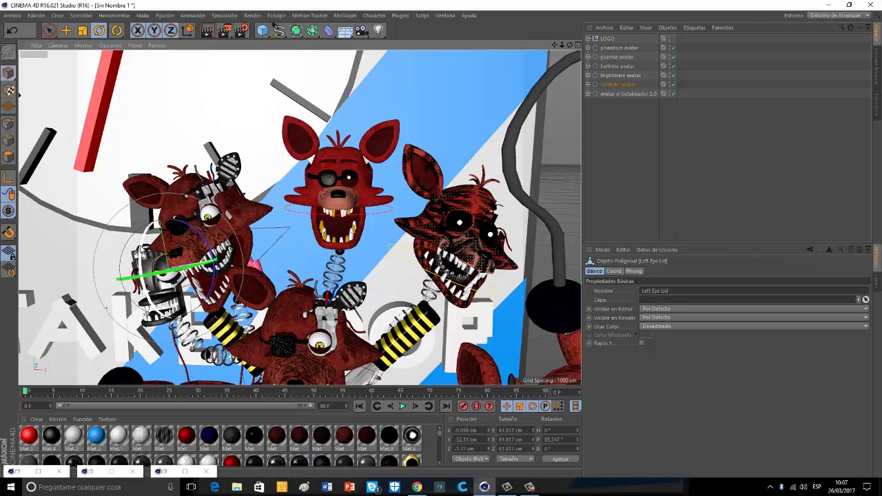
Rotate the upper and lower eyelids of the bare endoskeleton head to open its eye, and open its jaw.
{"action": "key", "text": "ctrl+z"}
{"action": "key", "text": "ctrl+z"}
{"action": "key", "text": "ctrl+z"}
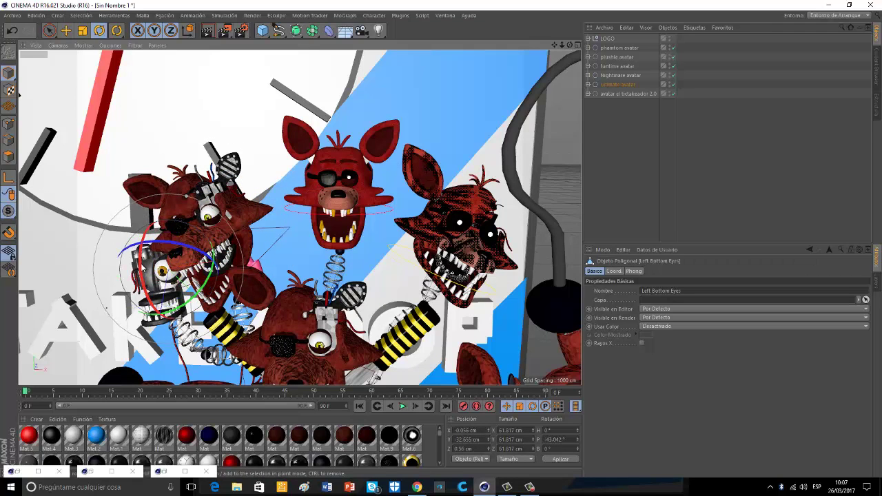
{"action": "left_click_drag", "start_coordinate": [140, 250], "coordinate": [137, 238]}
{"action": "left_click", "coordinate": [153, 318]}
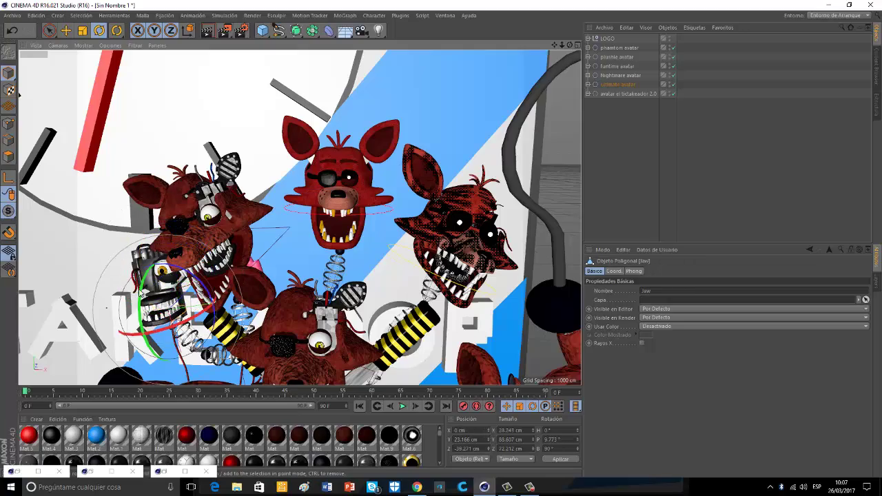
Open the yellow head's left eyelid and rotate its jaw to a pitch of about 30°.
{"action": "left_click_drag", "start_coordinate": [554, 45], "coordinate": [473, 207]}
{"action": "left_click", "coordinate": [409, 247]}
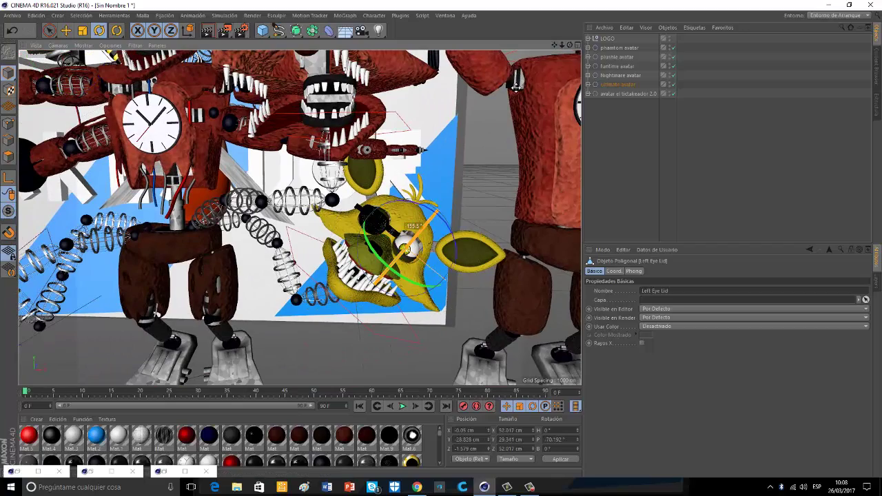
{"action": "left_click", "coordinate": [378, 246]}
{"action": "left_click_drag", "start_coordinate": [378, 246], "coordinate": [354, 274]}
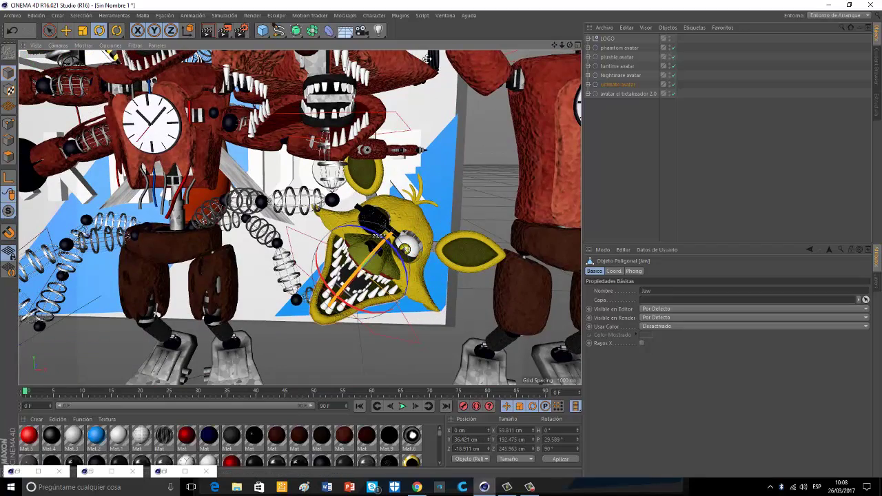
Open the black head's mouth by rotating its jaw to a pitch of about 36°.
{"action": "left_click_drag", "start_coordinate": [555, 45], "coordinate": [567, 249]}
{"action": "left_click", "coordinate": [314, 258]}
{"action": "left_click_drag", "start_coordinate": [317, 252], "coordinate": [320, 295]}
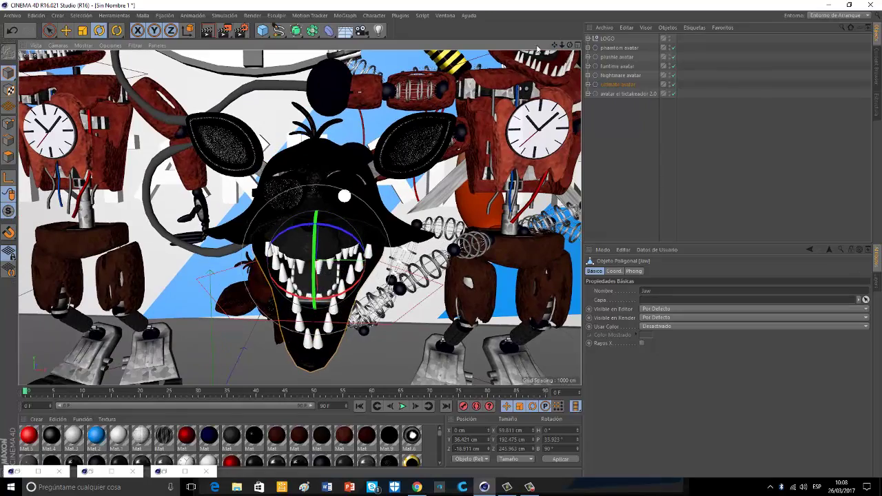
Open the mouth of the small overturned head behind the black head by rotating its jaw to a pitch of about 27°.
{"action": "left_click_drag", "start_coordinate": [555, 45], "coordinate": [586, 1]}
{"action": "left_click", "coordinate": [355, 212]}
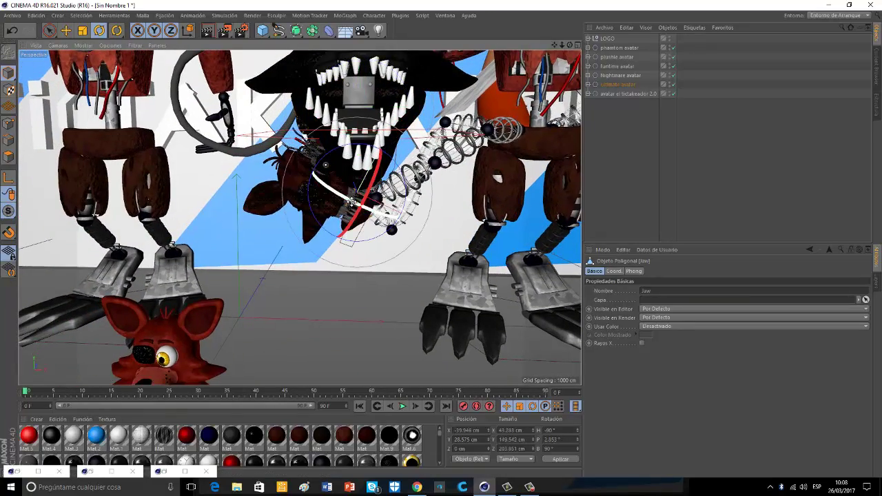
{"action": "left_click_drag", "start_coordinate": [352, 202], "coordinate": [368, 215]}
Raise the ultimate avatar's upper right arm and bend its elbow so the forearm points up beside the head.
{"action": "left_click_drag", "start_coordinate": [555, 45], "coordinate": [445, 242]}
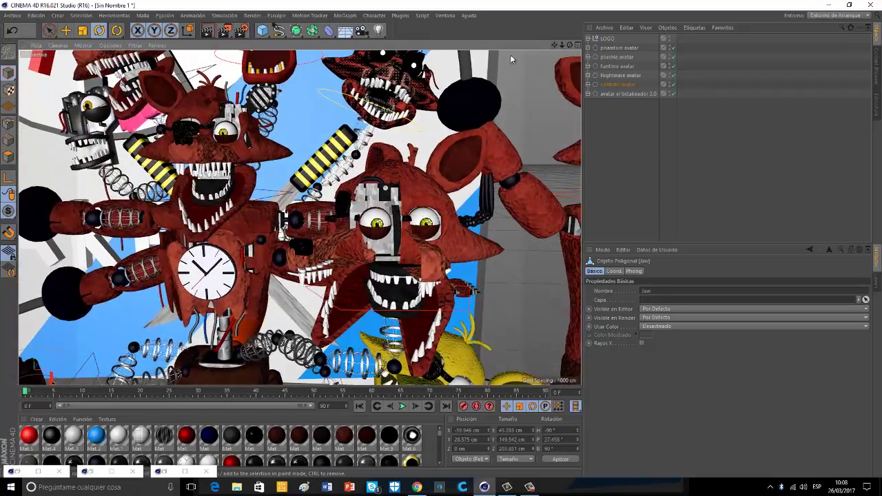
{"action": "left_click", "coordinate": [123, 212]}
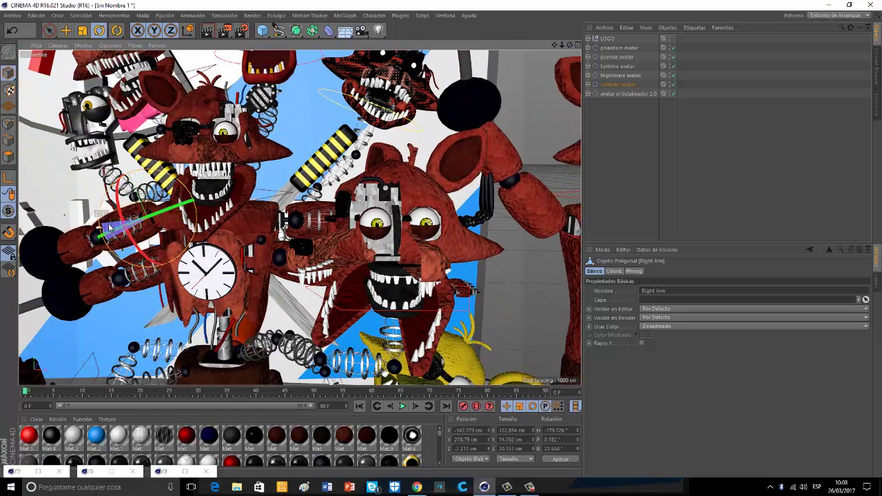
{"action": "left_click", "coordinate": [8, 33]}
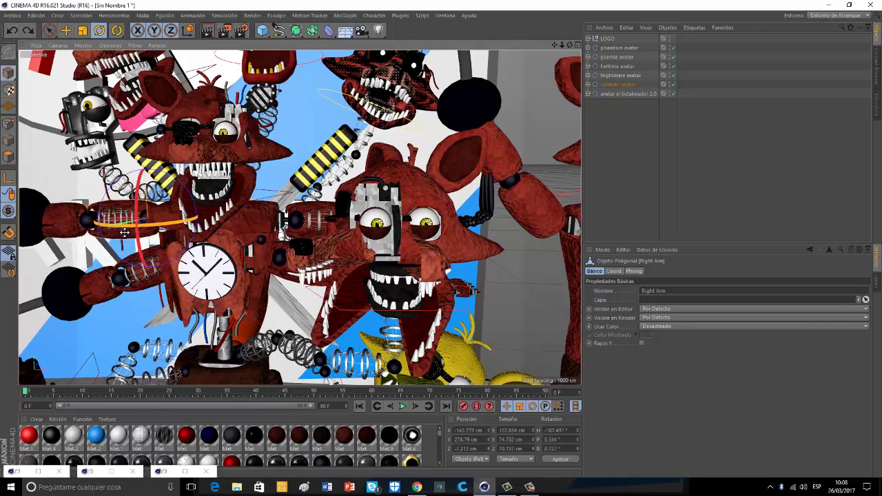
{"action": "left_click_drag", "start_coordinate": [102, 207], "coordinate": [117, 179]}
{"action": "left_click", "coordinate": [87, 177]}
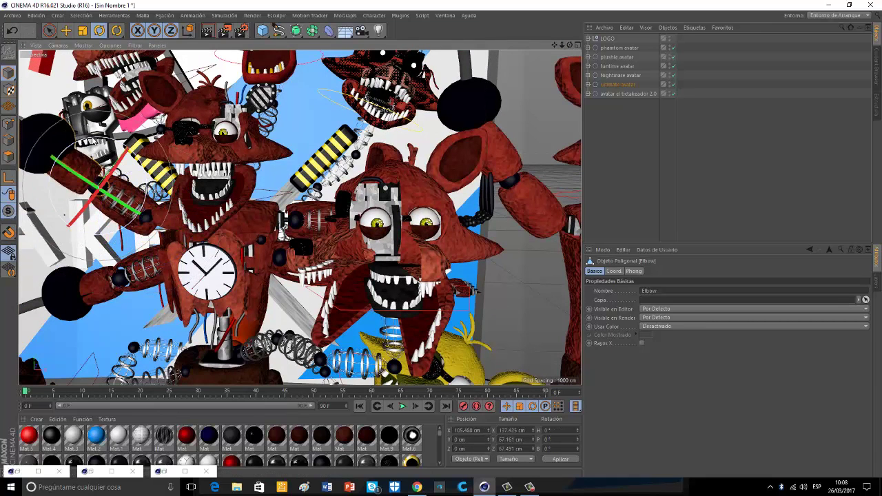
{"action": "left_click_drag", "start_coordinate": [95, 138], "coordinate": [124, 140]}
{"action": "left_click_drag", "start_coordinate": [95, 179], "coordinate": [106, 209]}
Swing the ultimate avatar's lower right arm forward and bend its elbow so the hook crosses in front of the chest.
{"action": "left_click", "coordinate": [141, 287]}
{"action": "left_click_drag", "start_coordinate": [148, 274], "coordinate": [207, 250]}
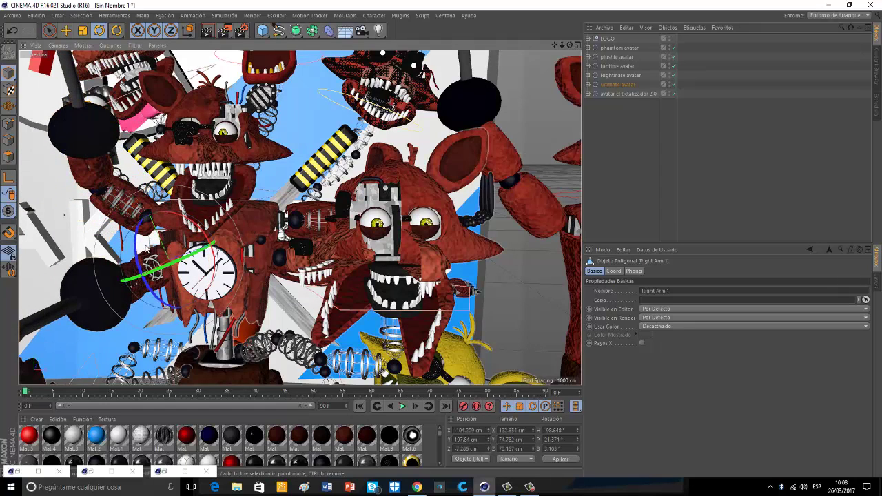
{"action": "left_click_drag", "start_coordinate": [137, 242], "coordinate": [141, 284]}
{"action": "left_click", "coordinate": [122, 295]}
{"action": "left_click_drag", "start_coordinate": [109, 317], "coordinate": [160, 274]}
{"action": "scroll", "coordinate": [126, 302], "scroll_direction": "down", "scroll_amount": 6}
{"action": "left_click", "coordinate": [109, 304]}
{"action": "scroll", "coordinate": [206, 251], "scroll_direction": "up", "scroll_amount": 3}
Rotate the ultimate avatar's upper left arm forward and bend its elbow to a bank of about -36°.
{"action": "left_click", "coordinate": [188, 238]}
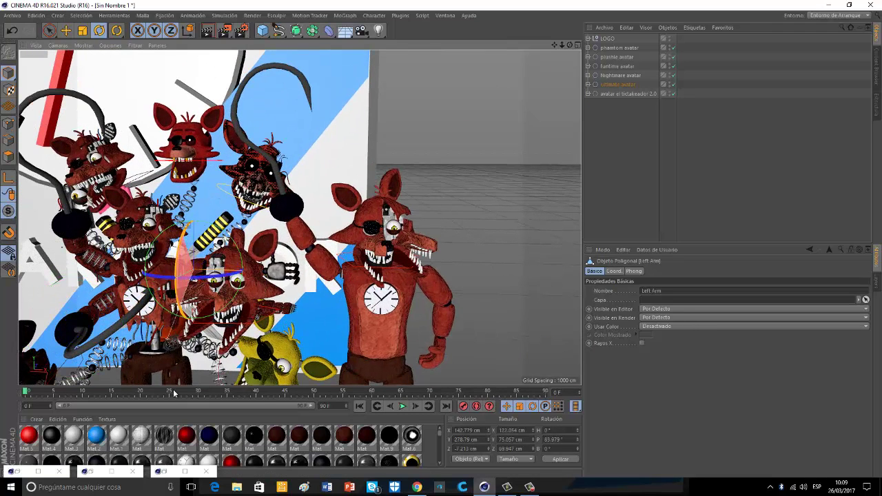
{"action": "left_click_drag", "start_coordinate": [444, 240], "coordinate": [472, 241]}
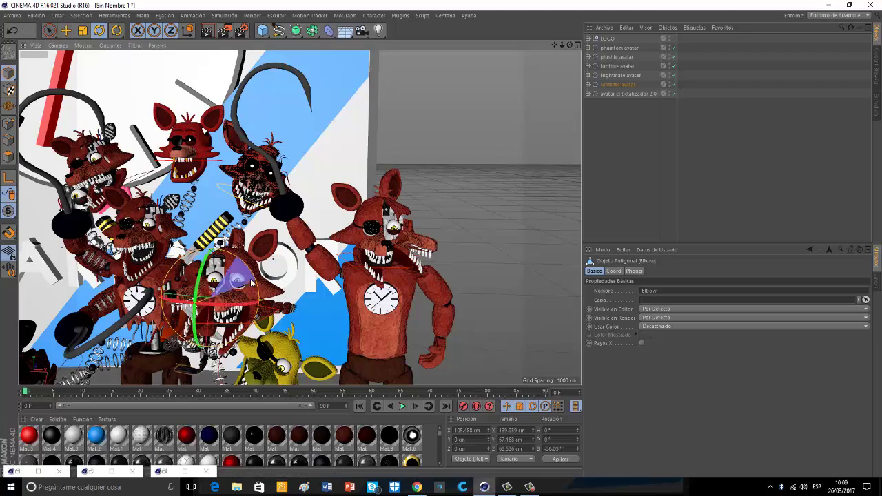
{"action": "left_click_drag", "start_coordinate": [197, 304], "coordinate": [198, 309]}
Rotate the ultimate avatar's lower left arm to about 41° heading, 42° pitch and 38° bank, and turn its elbow.
{"action": "right_click_drag", "start_coordinate": [276, 291], "coordinate": [333, 95], "text": "alt"}
{"action": "left_click_drag", "start_coordinate": [570, 44], "coordinate": [443, 238]}
{"action": "left_click", "coordinate": [280, 255]}
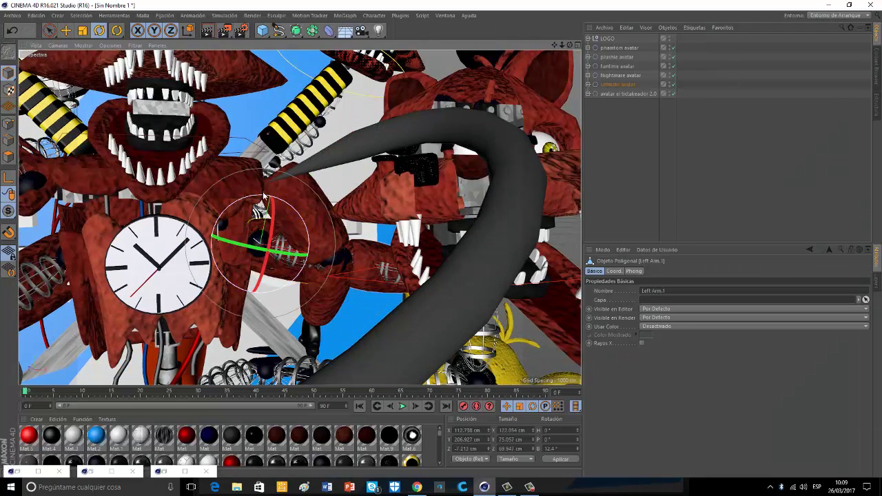
{"action": "left_click_drag", "start_coordinate": [306, 256], "coordinate": [311, 322]}
{"action": "left_click_drag", "start_coordinate": [258, 233], "coordinate": [294, 289]}
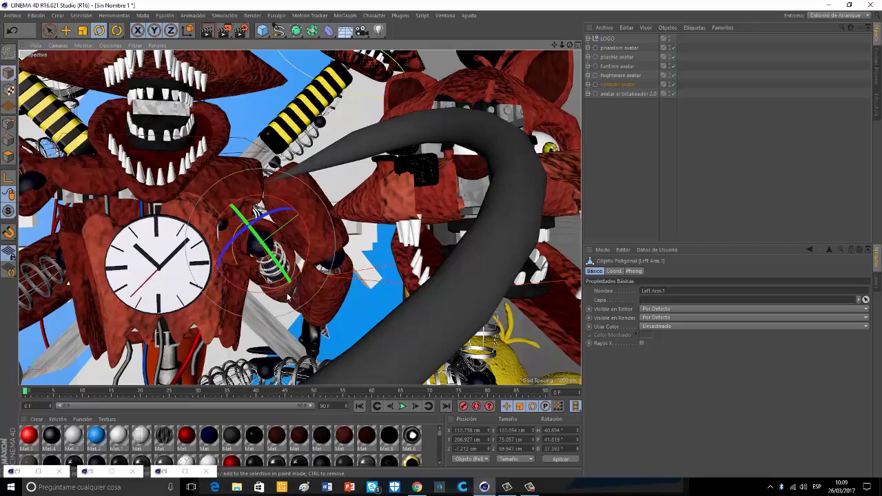
{"action": "left_click", "coordinate": [278, 246]}
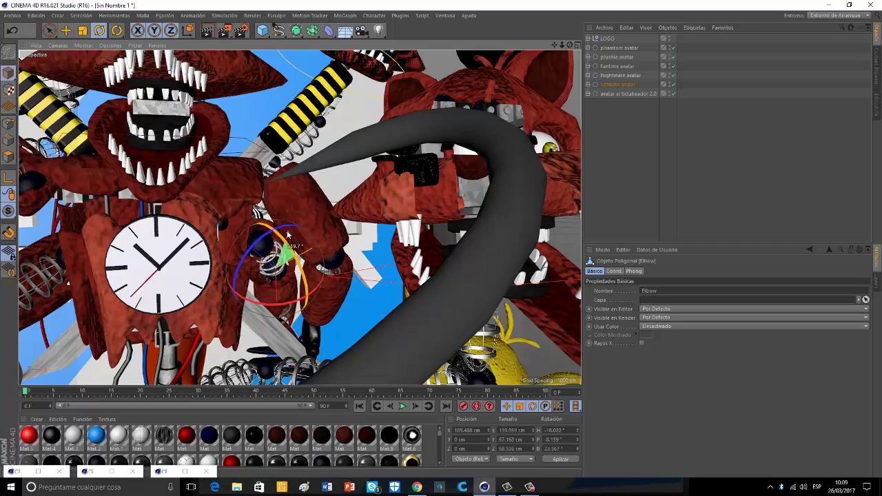
{"action": "scroll", "coordinate": [147, 148], "scroll_direction": "down", "scroll_amount": 8}
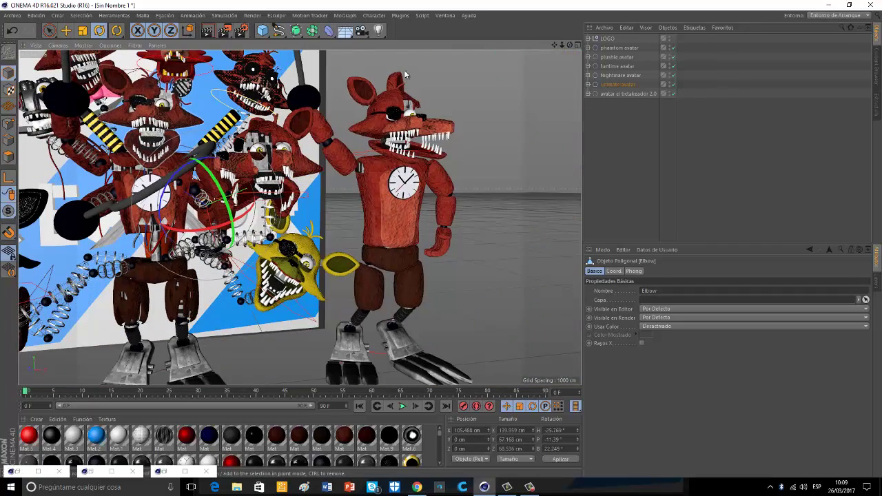
Adjust the dark phantom avatar's right arm and open its jaw.
{"action": "left_click_drag", "start_coordinate": [555, 46], "coordinate": [429, 246]}
{"action": "left_click_drag", "start_coordinate": [179, 237], "coordinate": [222, 229]}
{"action": "left_click", "coordinate": [293, 231]}
{"action": "left_click_drag", "start_coordinate": [293, 230], "coordinate": [298, 274]}
Raise the phantom avatar's left arm to a bank of about -39° and bend its elbow so the hand points up.
{"action": "left_click", "coordinate": [368, 271]}
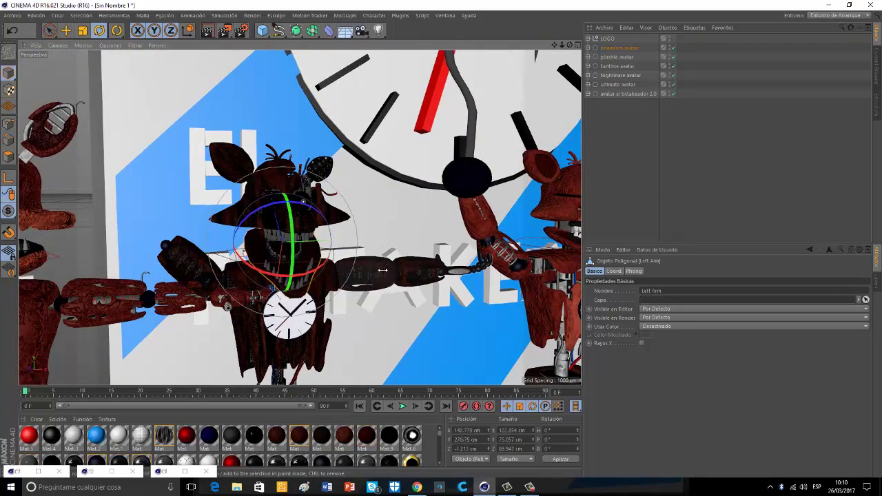
{"action": "left_click_drag", "start_coordinate": [315, 237], "coordinate": [358, 264]}
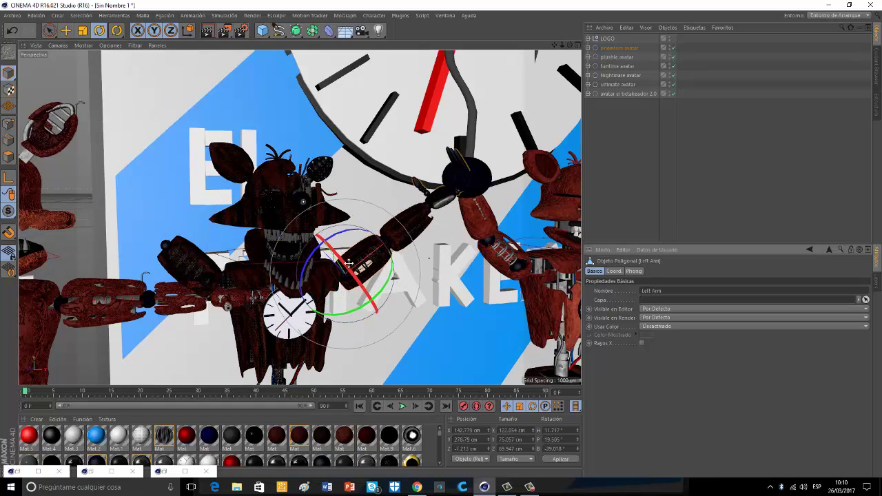
{"action": "left_click", "coordinate": [395, 233]}
{"action": "left_click_drag", "start_coordinate": [349, 227], "coordinate": [408, 148]}
{"action": "left_click", "coordinate": [415, 114]}
{"action": "scroll", "coordinate": [415, 114], "scroll_direction": "down", "scroll_amount": 4}
{"action": "scroll", "coordinate": [415, 124], "scroll_direction": "up", "scroll_amount": 2}
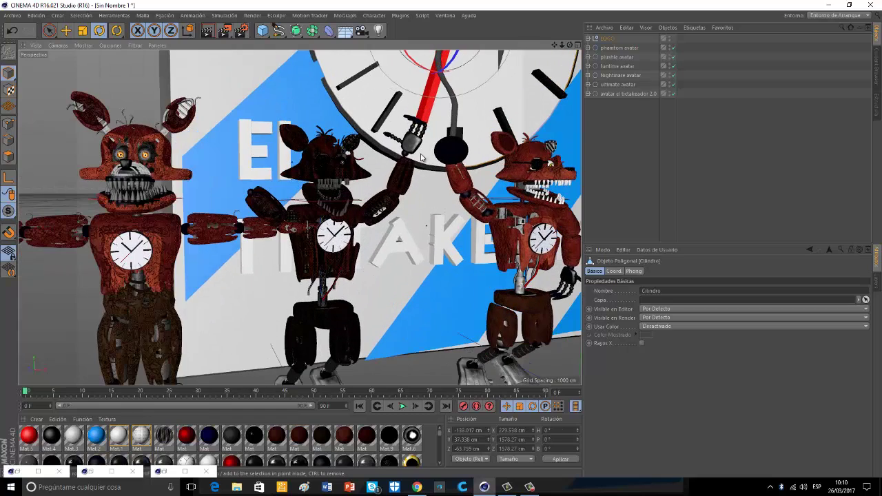
Try to rotate the fingertip joints of the phantom avatar's raised left hand together.
{"action": "left_click", "coordinate": [414, 162], "text": "shift"}
{"action": "left_click", "coordinate": [449, 118], "text": "shift"}
{"action": "left_click_drag", "start_coordinate": [571, 47], "coordinate": [431, 259]}
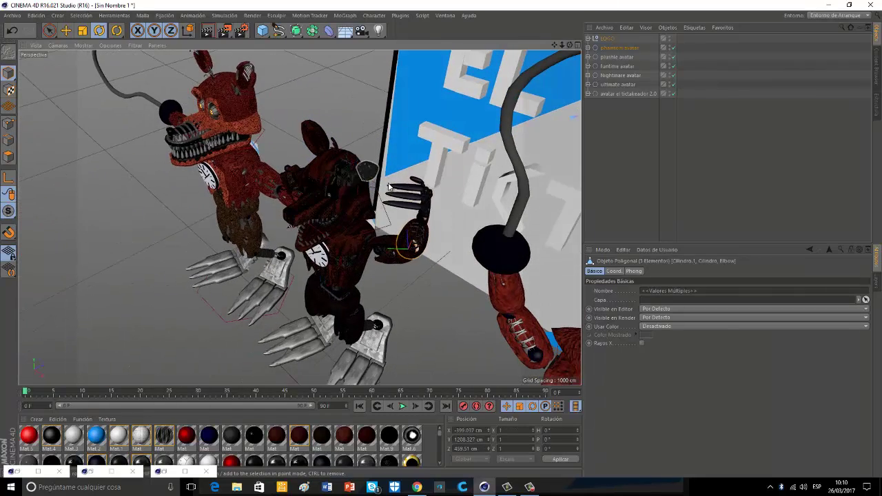
{"action": "left_click", "coordinate": [400, 187]}
{"action": "left_click", "coordinate": [404, 201], "text": "shift"}
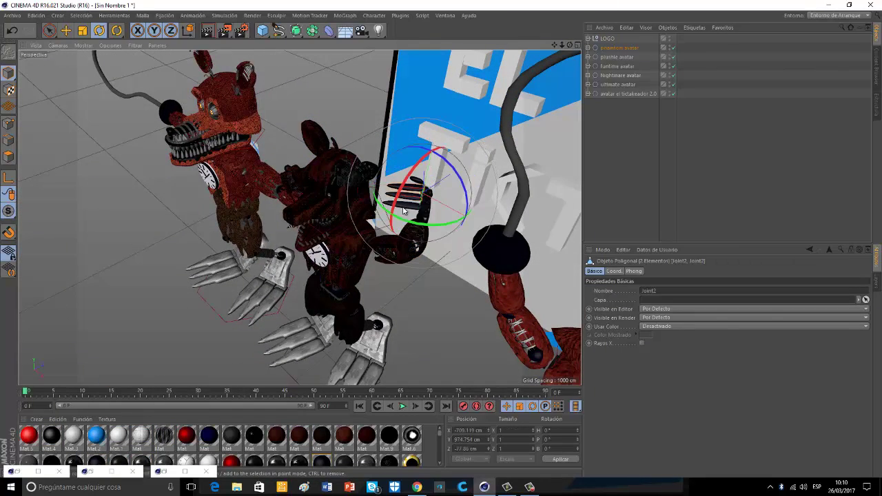
{"action": "left_click", "coordinate": [406, 205], "text": "shift"}
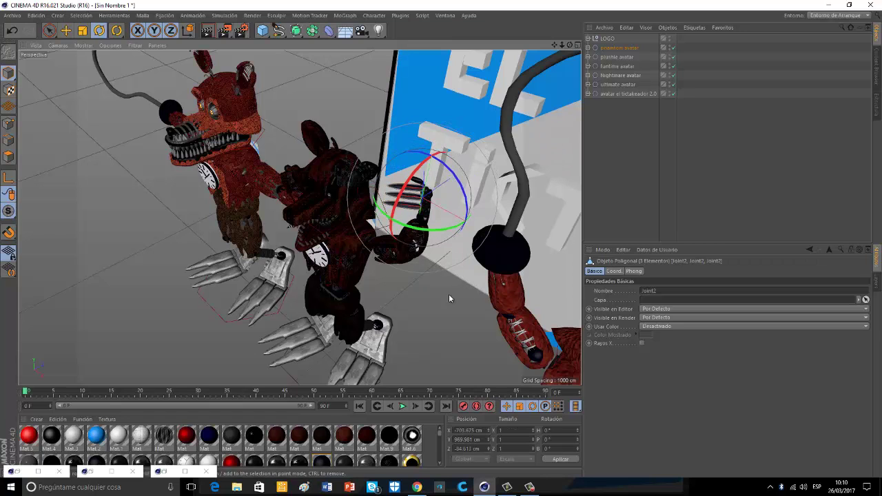
{"action": "left_click", "coordinate": [408, 187]}
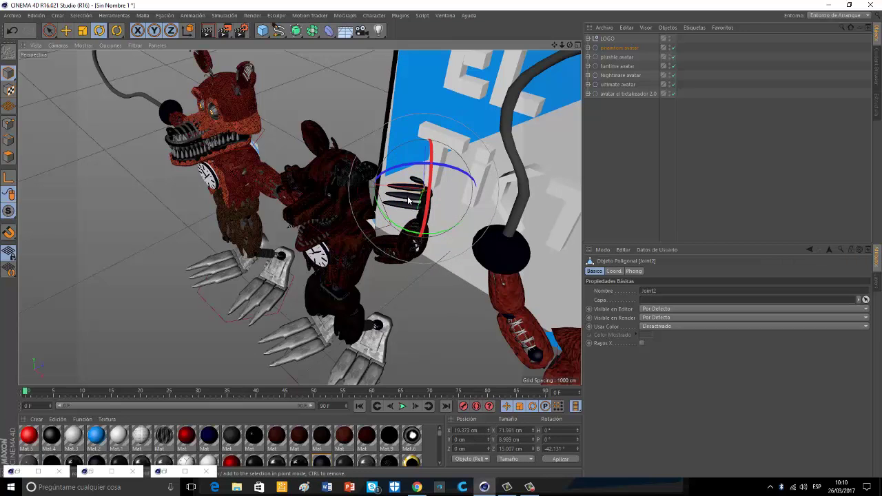
{"action": "left_click", "coordinate": [407, 214], "text": "shift"}
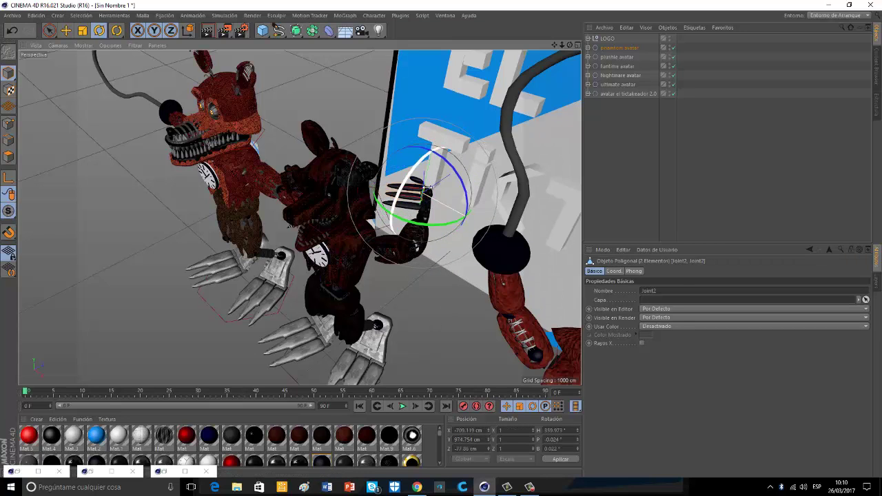
{"action": "left_click", "coordinate": [397, 139]}
Curl the fingertips of the phantom avatar's left hand individually, rotating the first one to a bank of about -54°.
{"action": "left_click", "coordinate": [409, 186]}
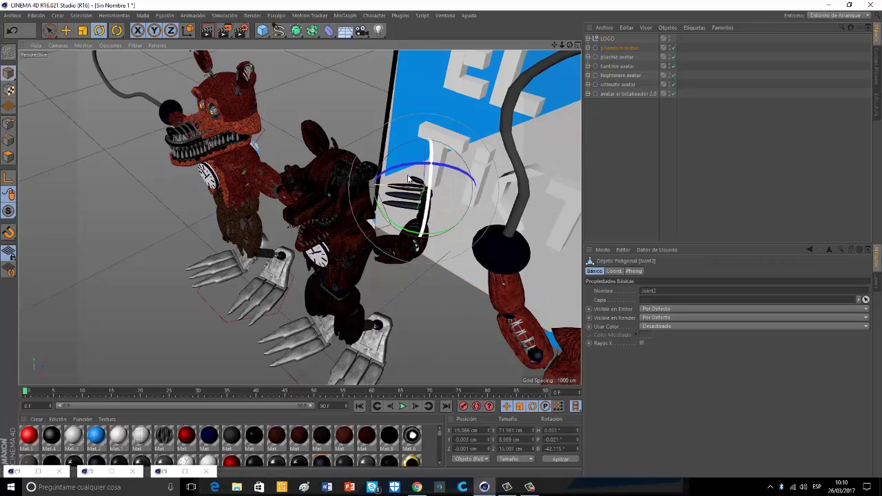
{"action": "left_click_drag", "start_coordinate": [418, 165], "coordinate": [414, 198]}
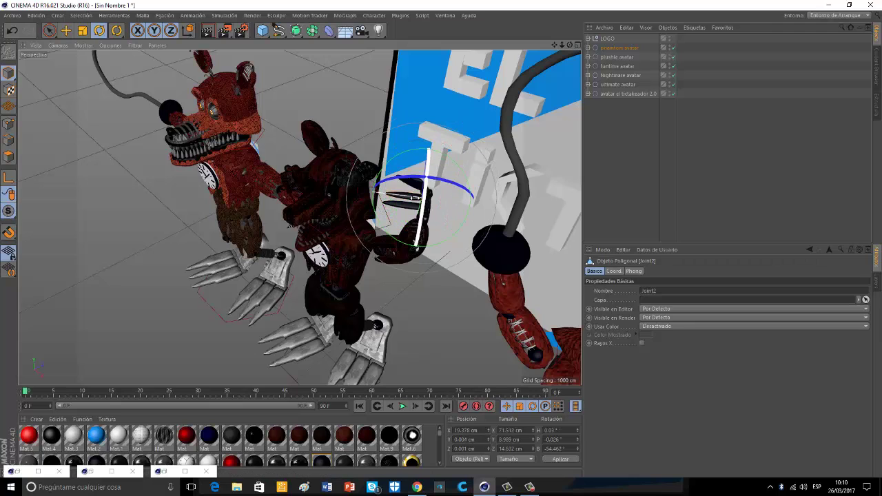
{"action": "left_click", "coordinate": [412, 209]}
{"action": "left_click", "coordinate": [456, 324]}
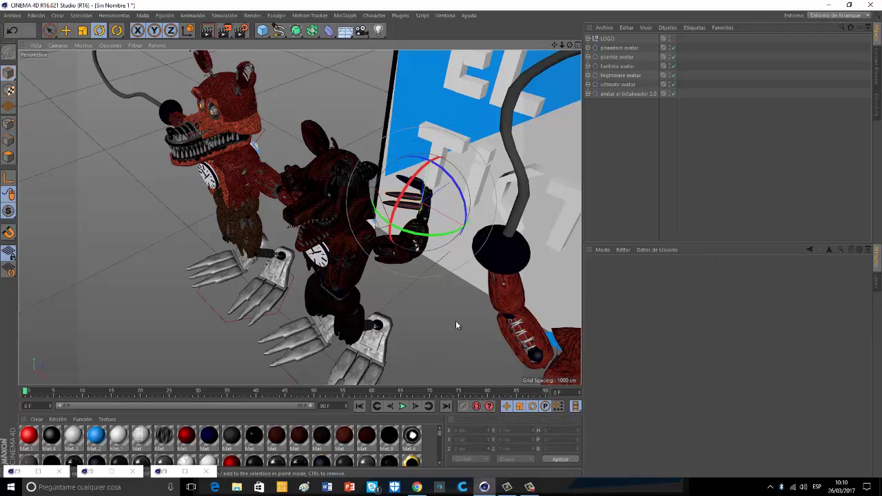
{"action": "left_click", "coordinate": [404, 199]}
{"action": "left_click_drag", "start_coordinate": [430, 181], "coordinate": [420, 197]}
Lower the nightmare avatar's left arm to its side and bend its elbow slightly.
{"action": "left_click_drag", "start_coordinate": [570, 46], "coordinate": [443, 244]}
{"action": "left_click", "coordinate": [167, 279]}
{"action": "left_click_drag", "start_coordinate": [174, 244], "coordinate": [210, 291]}
{"action": "left_click", "coordinate": [188, 329]}
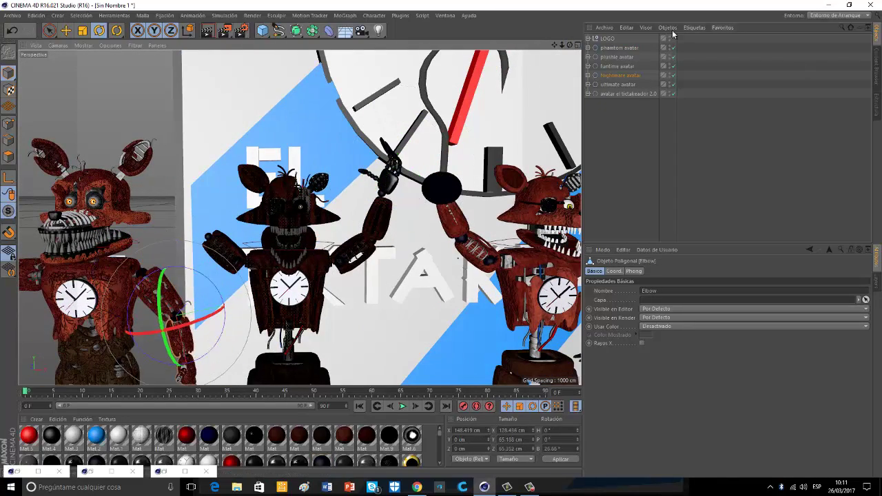
Curl the end joints of all four fingers on the nightmare avatar's left hand together.
{"action": "left_click_drag", "start_coordinate": [570, 45], "coordinate": [291, 243]}
{"action": "scroll", "coordinate": [288, 243], "scroll_direction": "up", "scroll_amount": 6}
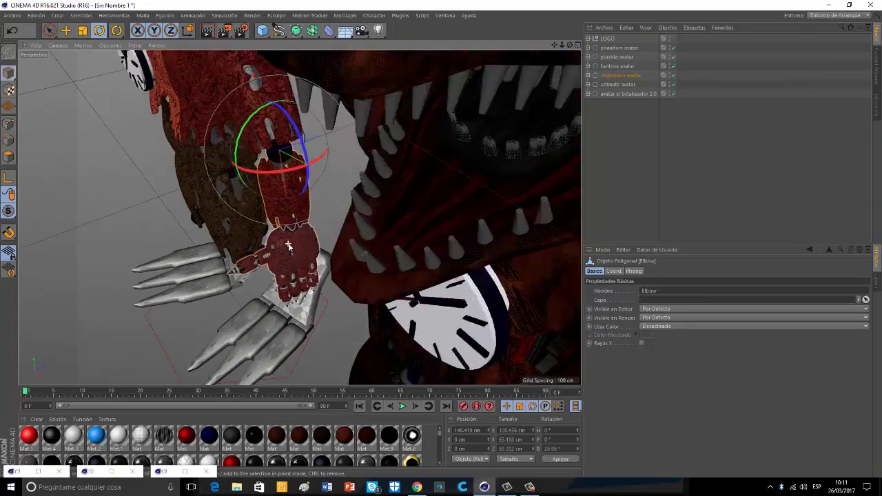
{"action": "left_click_drag", "start_coordinate": [554, 44], "coordinate": [296, 170]}
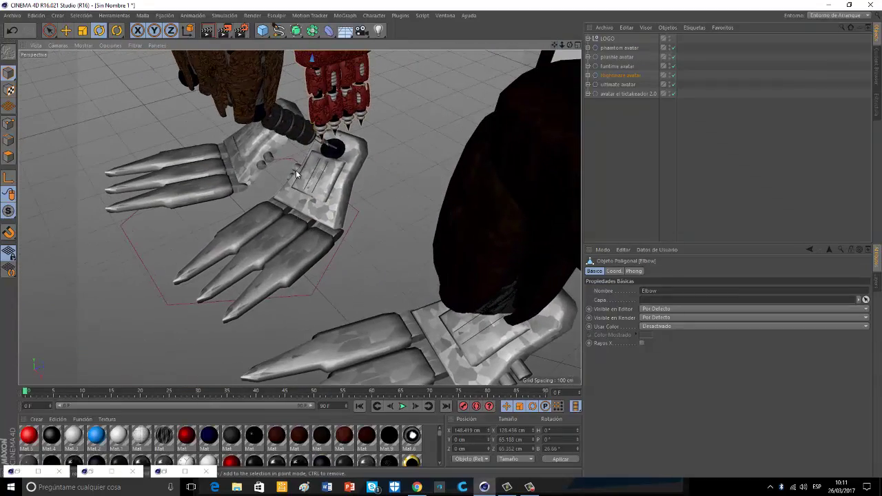
{"action": "left_click", "coordinate": [337, 110]}
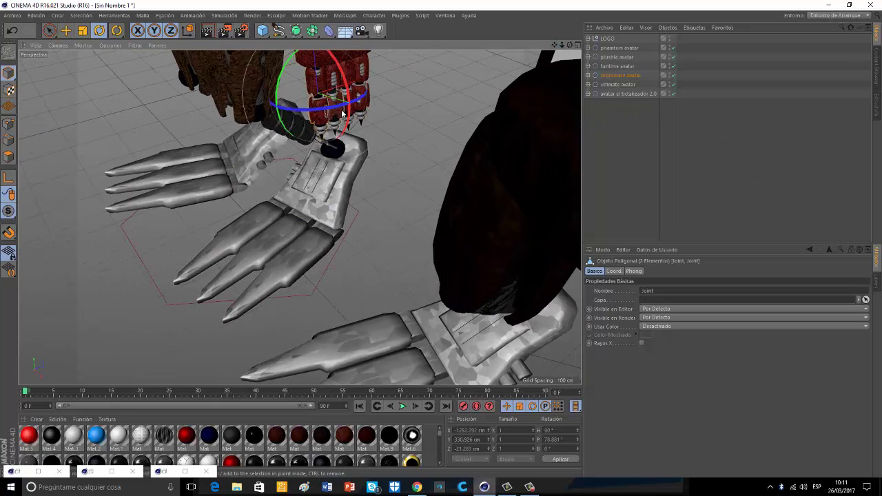
{"action": "left_click", "coordinate": [364, 108], "text": "shift"}
{"action": "left_click_drag", "start_coordinate": [369, 104], "coordinate": [369, 105]}
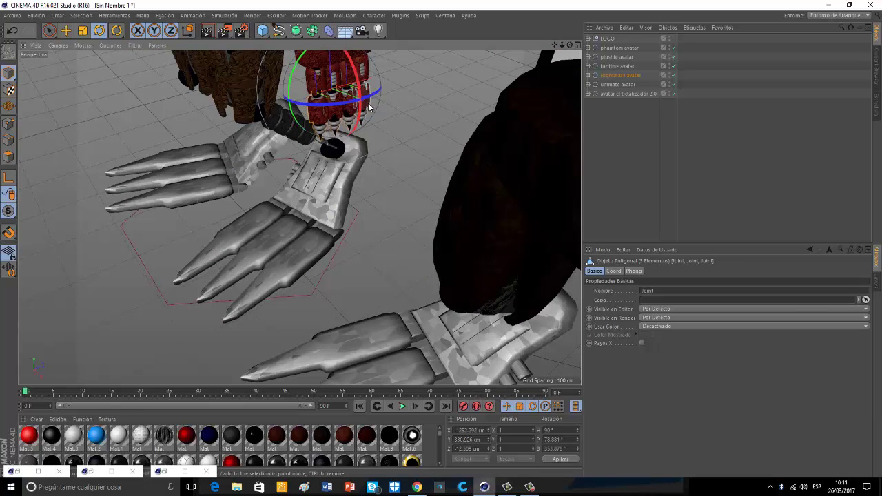
{"action": "left_click", "coordinate": [367, 107], "text": "shift"}
{"action": "left_click_drag", "start_coordinate": [365, 68], "coordinate": [355, 104]}
Curl the finger bases of the nightmare avatar's left hand to a pitch of about 23° and adjust the index, pinky and ring fingers individually.
{"action": "left_click", "coordinate": [316, 78]}
{"action": "left_click", "coordinate": [333, 86], "text": "shift"}
{"action": "left_click", "coordinate": [355, 82], "text": "shift"}
{"action": "left_click", "coordinate": [314, 80]}
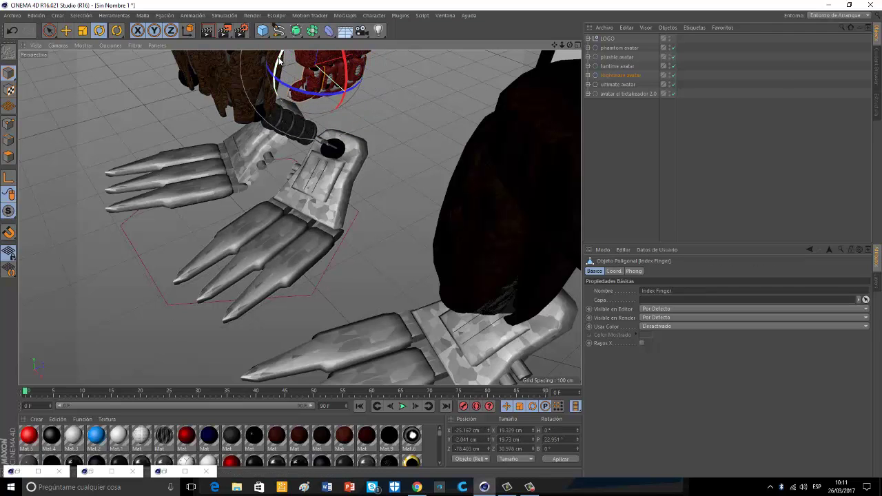
{"action": "left_click_drag", "start_coordinate": [280, 61], "coordinate": [361, 65]}
{"action": "left_click", "coordinate": [315, 76]}
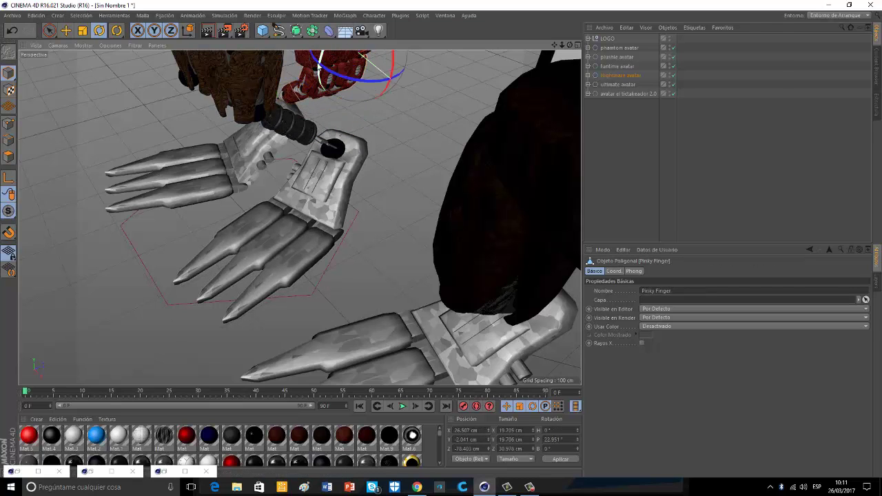
{"action": "left_click", "coordinate": [308, 62]}
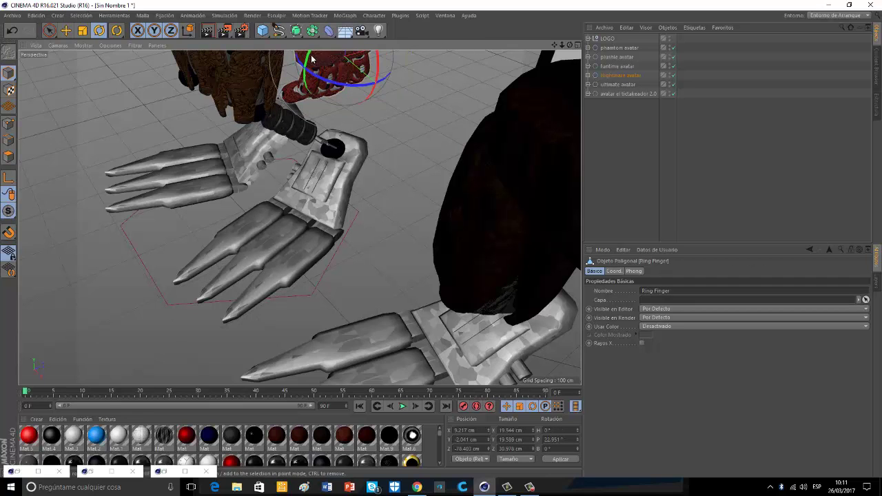
Rotate the thumb of the nightmare avatar's left hand and bend its tip joint to a pitch of about 57°.
{"action": "left_click_drag", "start_coordinate": [555, 45], "coordinate": [579, 152]}
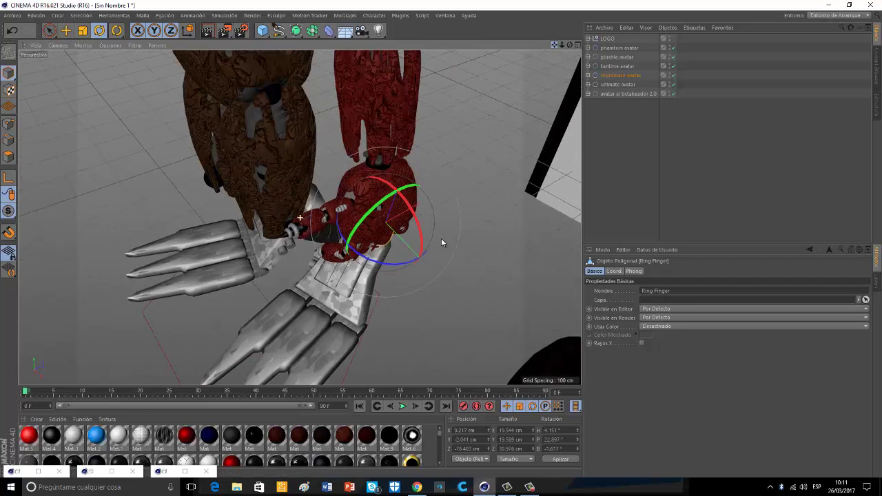
{"action": "left_click", "coordinate": [328, 222]}
{"action": "left_click_drag", "start_coordinate": [323, 231], "coordinate": [265, 215]}
{"action": "left_click", "coordinate": [299, 208]}
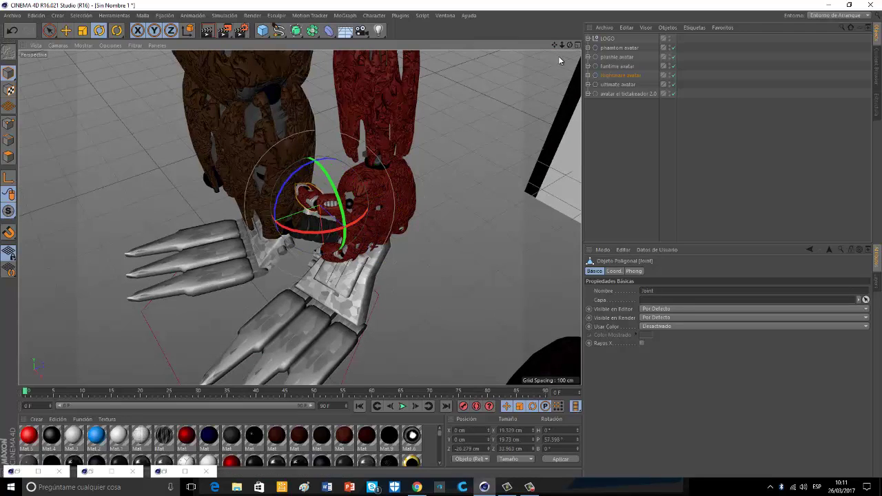
Raise the nightmare avatar's right hook arm and bend its elbow upward.
{"action": "left_click_drag", "start_coordinate": [562, 45], "coordinate": [483, 221]}
{"action": "left_click", "coordinate": [323, 114]}
{"action": "left_click_drag", "start_coordinate": [296, 88], "coordinate": [372, 69]}
{"action": "left_click", "coordinate": [287, 85]}
Open the nightmare avatar's mouth by rotating its jaw to a pitch of about 21°.
{"action": "left_click", "coordinate": [368, 105]}
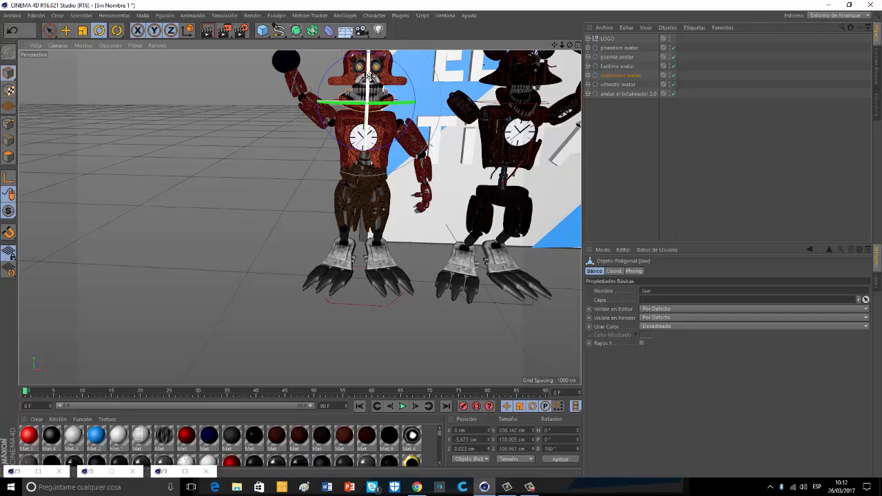
{"action": "left_click_drag", "start_coordinate": [366, 103], "coordinate": [364, 117]}
{"action": "scroll", "coordinate": [364, 116], "scroll_direction": "down", "scroll_amount": 5}
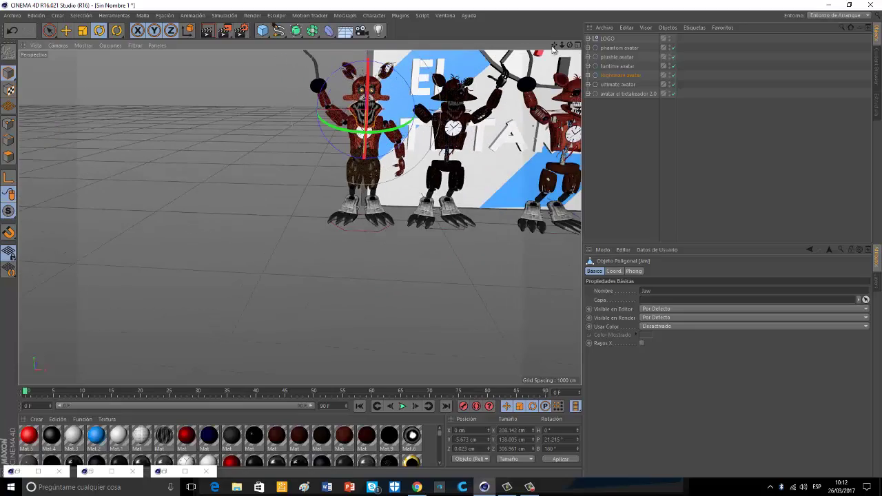
{"action": "middle_click_drag", "start_coordinate": [412, 250], "coordinate": [180, 252], "text": "alt"}
{"action": "scroll", "coordinate": [252, 290], "scroll_direction": "up", "scroll_amount": 2}
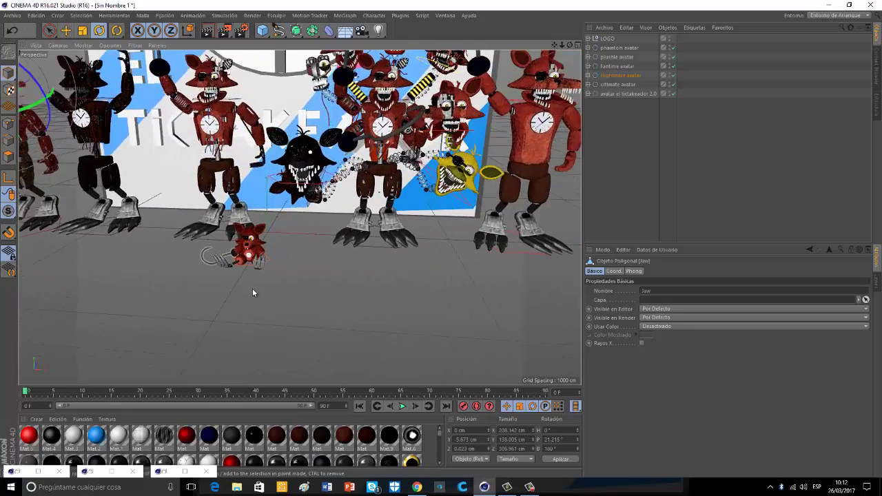
Raise the plushie avatar's right hook arm by rotating it to a bank of about 105°.
{"action": "scroll", "coordinate": [253, 289], "scroll_direction": "up", "scroll_amount": 5}
{"action": "left_click", "coordinate": [214, 151]}
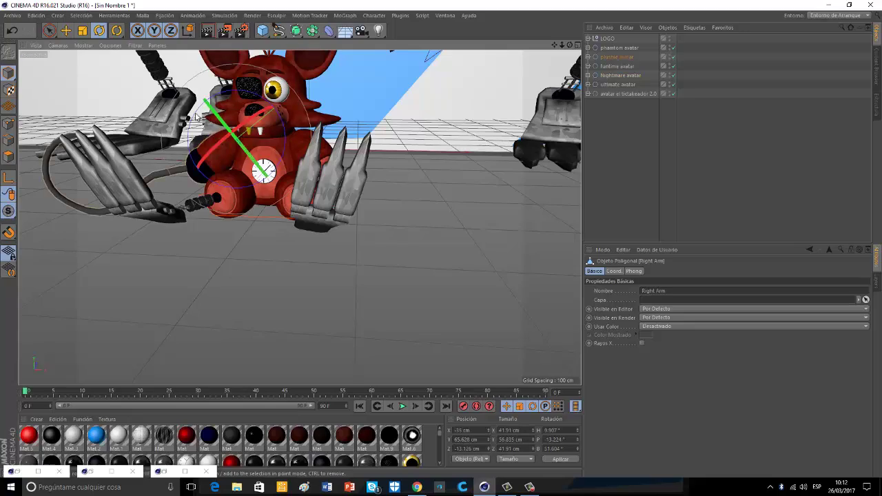
{"action": "left_click_drag", "start_coordinate": [194, 119], "coordinate": [255, 75]}
{"action": "scroll", "coordinate": [256, 190], "scroll_direction": "down", "scroll_amount": 1}
{"action": "scroll", "coordinate": [256, 190], "scroll_direction": "down", "scroll_amount": 5}
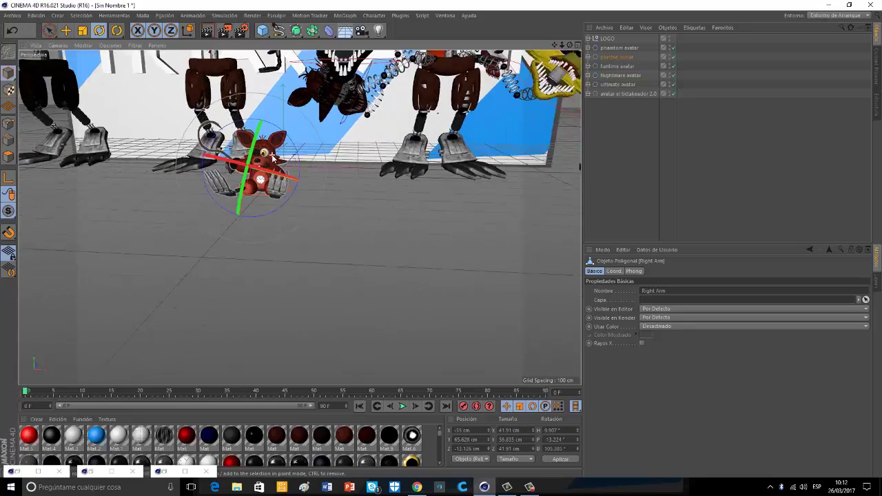
{"action": "left_click_drag", "start_coordinate": [555, 45], "coordinate": [439, 243]}
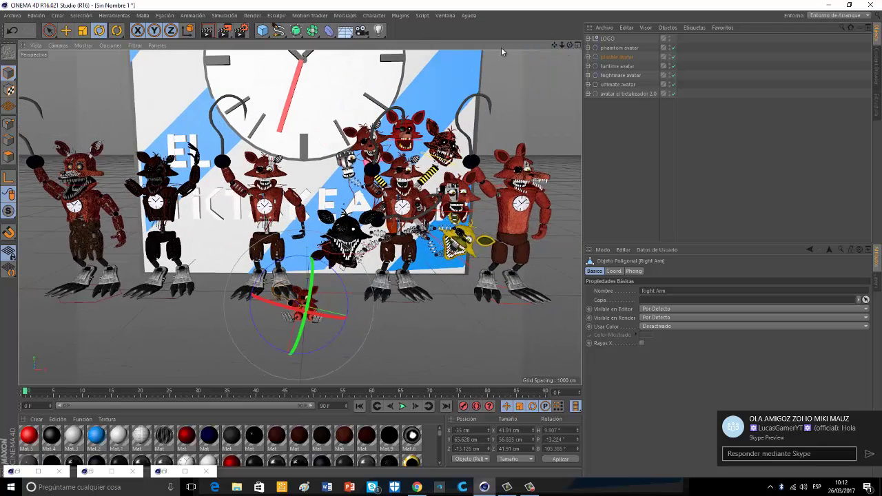
Set the render output width to 1920 pixels and its save format to JPEG with the file name "especial 100 subs".
{"action": "left_click", "coordinate": [240, 32]}
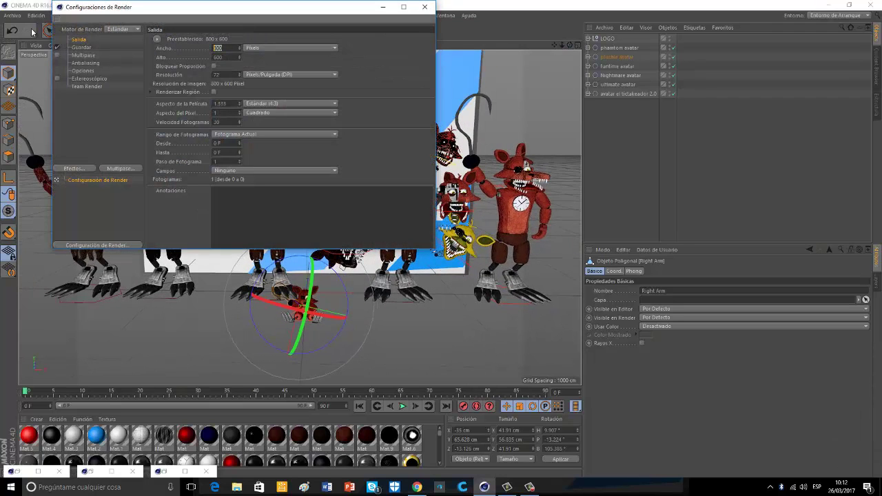
{"action": "type", "text": "1920"}
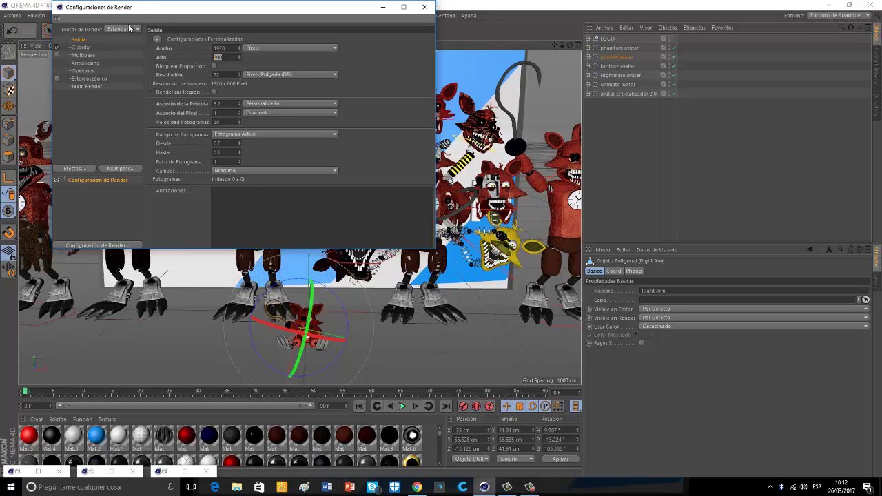
{"action": "left_click", "coordinate": [80, 47]}
{"action": "left_click", "coordinate": [235, 67]}
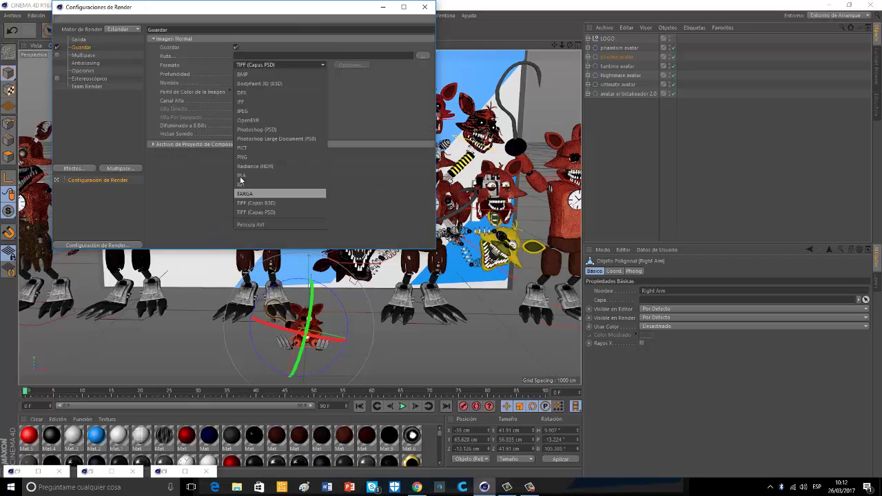
{"action": "left_click", "coordinate": [262, 116]}
{"action": "left_click", "coordinate": [417, 54]}
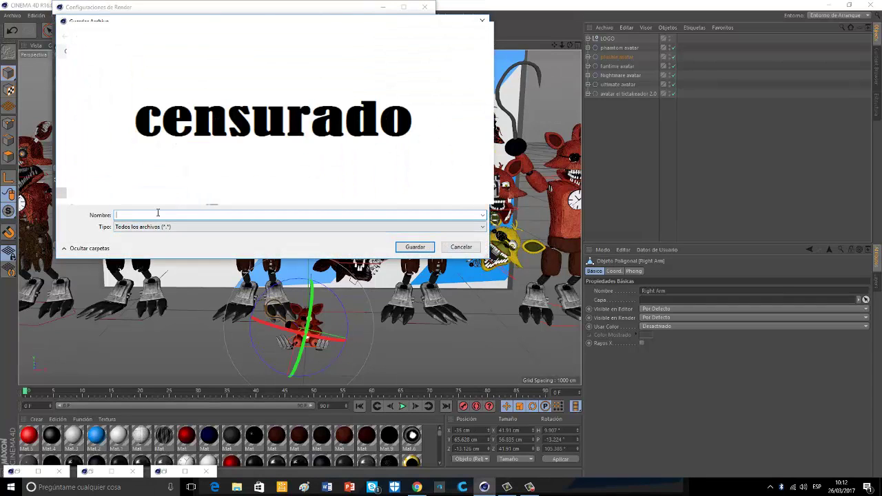
{"action": "type", "text": "especial 100 subs"}
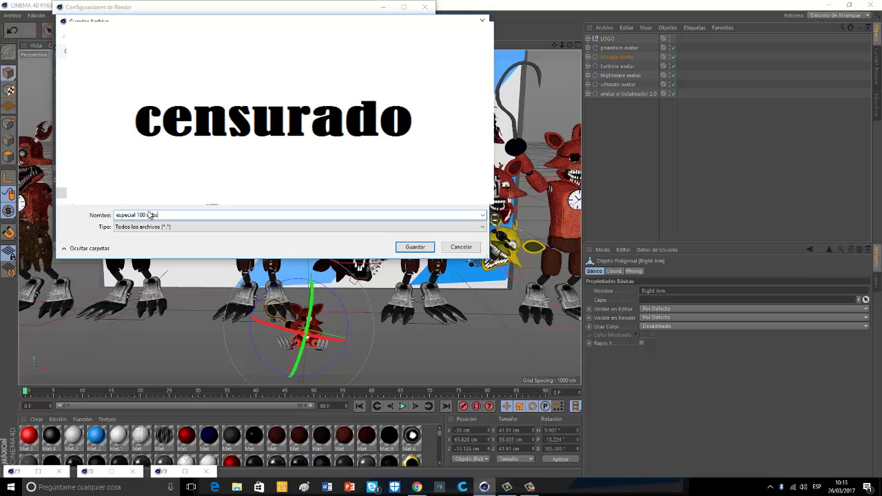
{"action": "key", "text": "Return"}
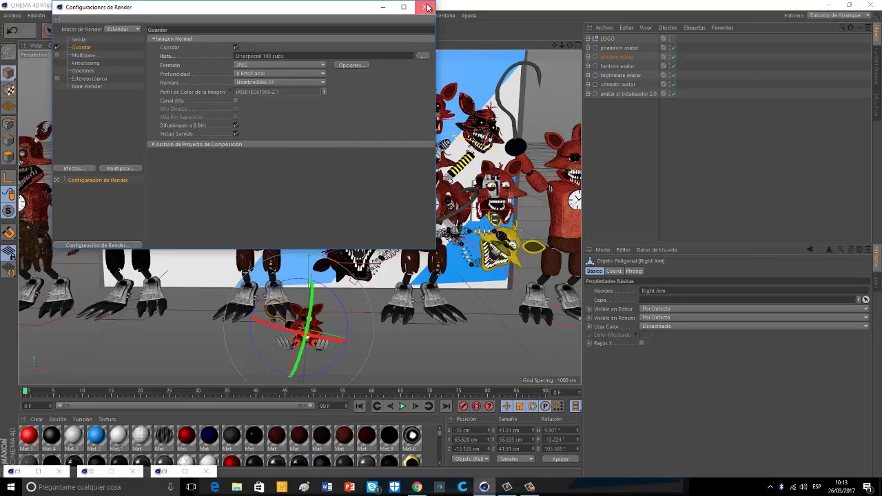
{"action": "left_click", "coordinate": [427, 7]}
Add a camera that frames the whole clock logo with all the avatars, and look through it.
{"action": "scroll", "coordinate": [347, 246], "scroll_direction": "down", "scroll_amount": 1}
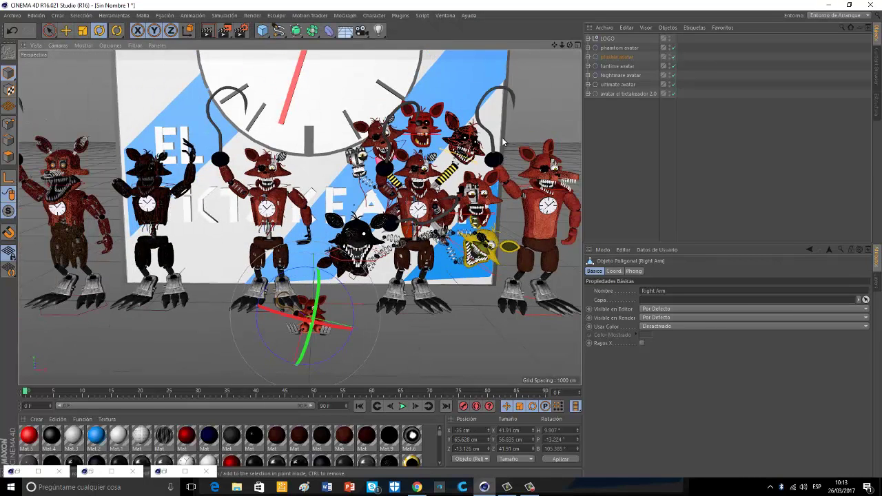
{"action": "left_click_drag", "start_coordinate": [562, 47], "coordinate": [443, 243]}
{"action": "left_click", "coordinate": [475, 354]}
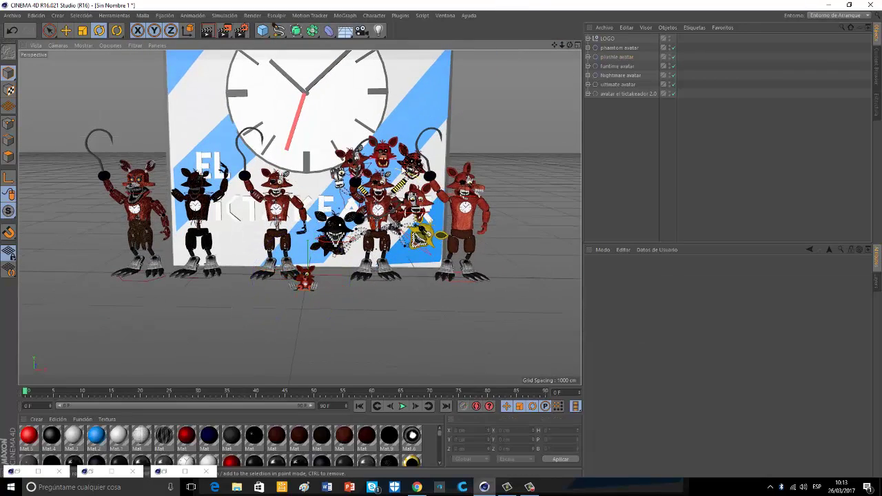
{"action": "left_click_drag", "start_coordinate": [554, 45], "coordinate": [442, 244]}
{"action": "scroll", "coordinate": [349, 241], "scroll_direction": "up", "scroll_amount": 1}
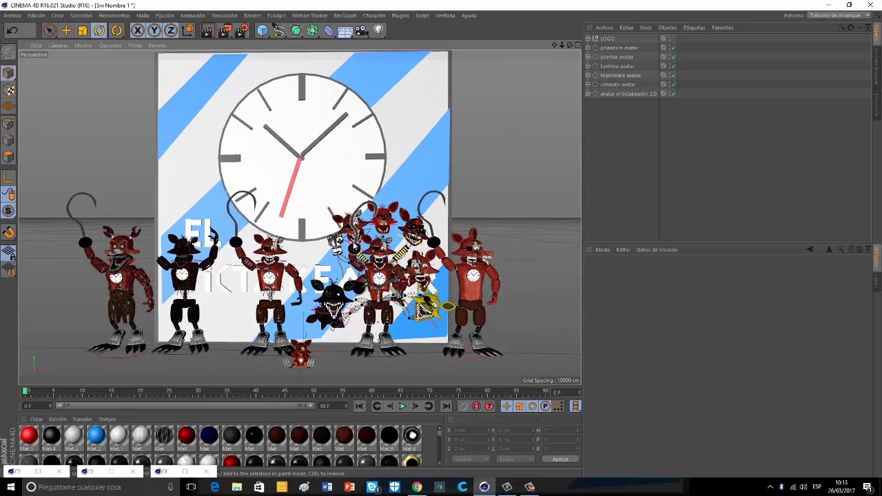
{"action": "left_click_drag", "start_coordinate": [555, 46], "coordinate": [442, 236]}
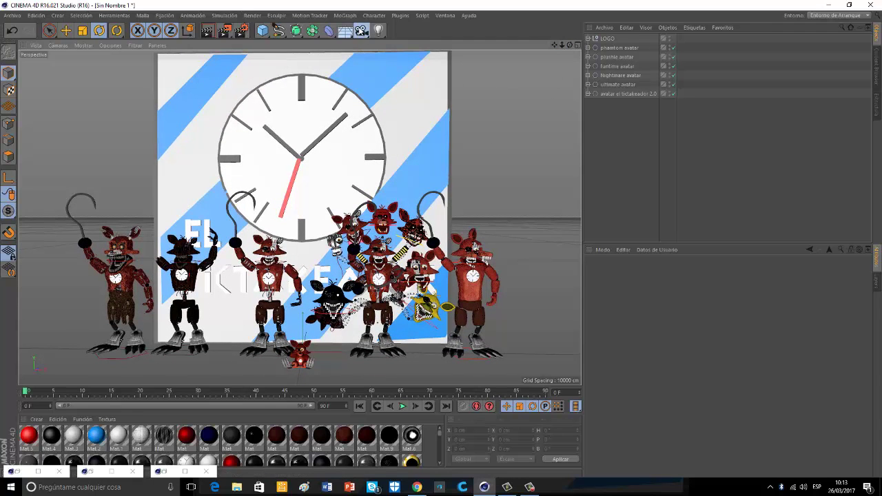
{"action": "left_click", "coordinate": [362, 30]}
{"action": "scroll", "coordinate": [343, 383], "scroll_direction": "up", "scroll_amount": 3}
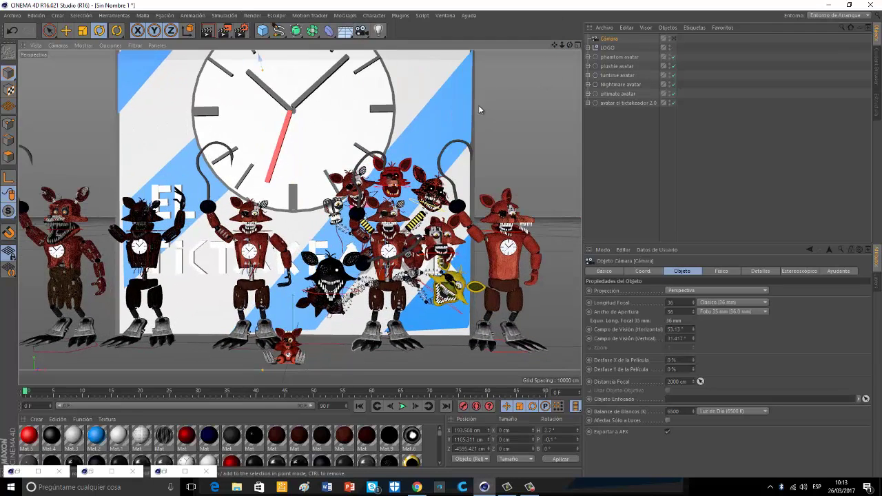
{"action": "left_click_drag", "start_coordinate": [569, 45], "coordinate": [596, 59]}
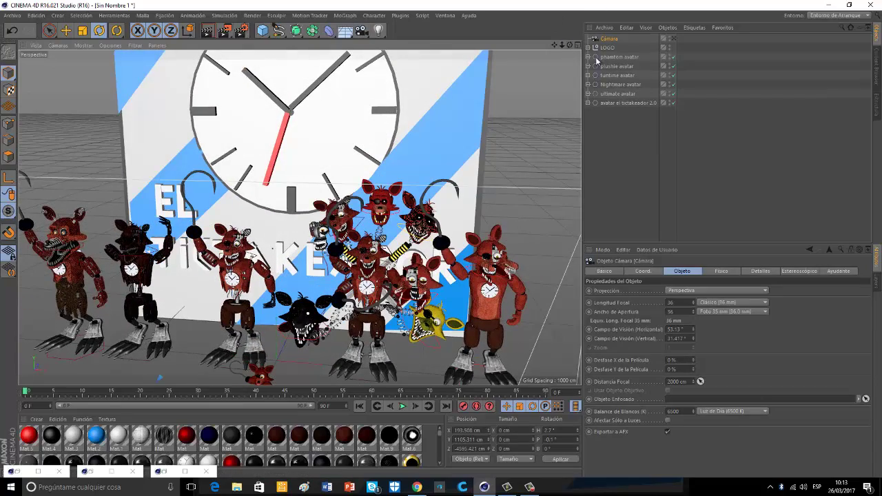
{"action": "left_click", "coordinate": [673, 38]}
Add an omni light with soft shadow maps and move it in front of the clock, about 1413 cm high.
{"action": "left_click", "coordinate": [379, 31]}
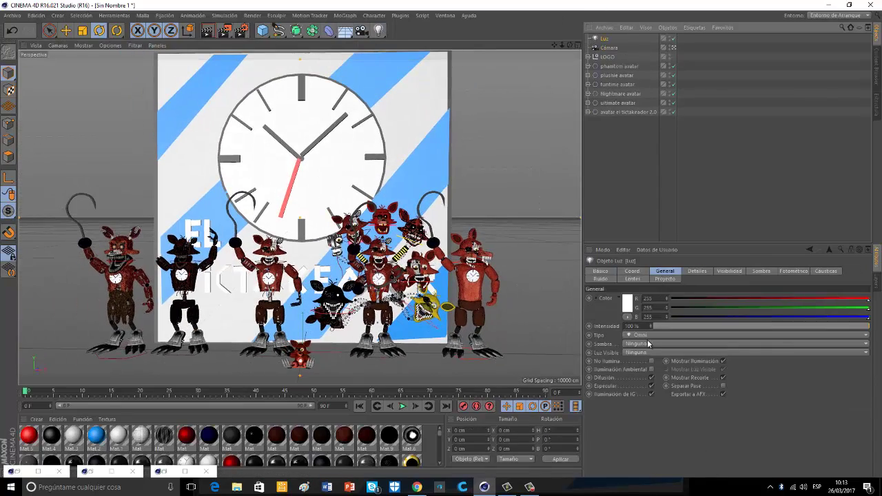
{"action": "left_click", "coordinate": [635, 343]}
{"action": "left_click", "coordinate": [645, 364]}
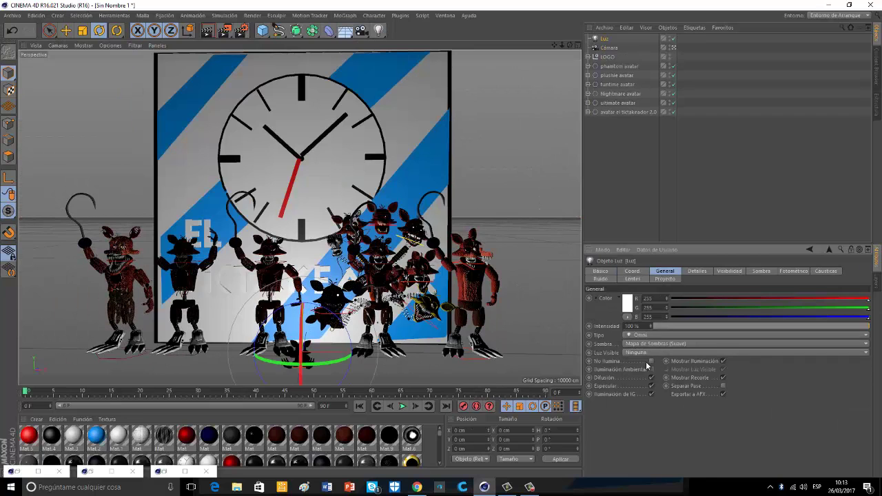
{"action": "key", "text": "e"}
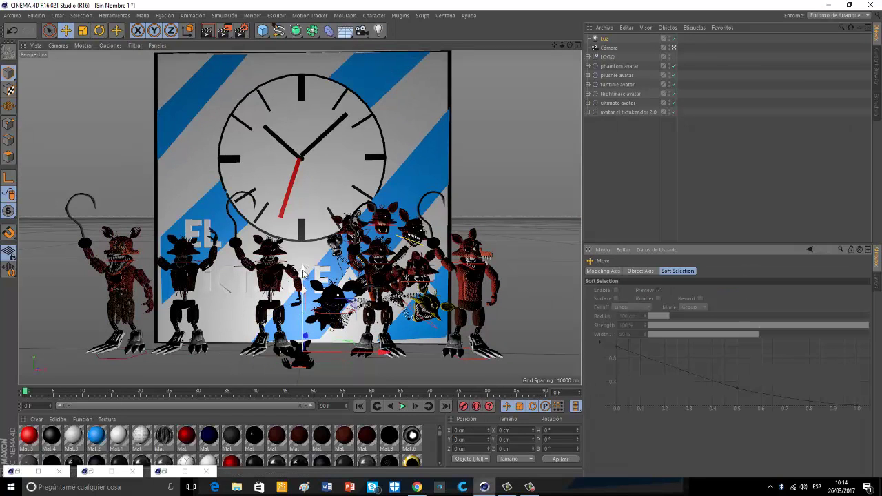
{"action": "left_click_drag", "start_coordinate": [303, 272], "coordinate": [233, 188]}
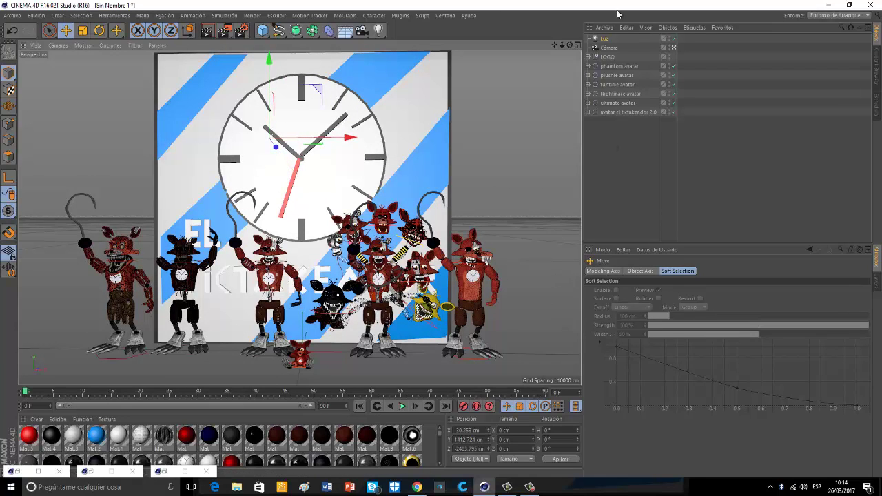
Change the light's type to spot (Foco) and rotate it to a pitch of about -81° so it points downward.
{"action": "left_click", "coordinate": [605, 40]}
{"action": "left_click", "coordinate": [628, 337]}
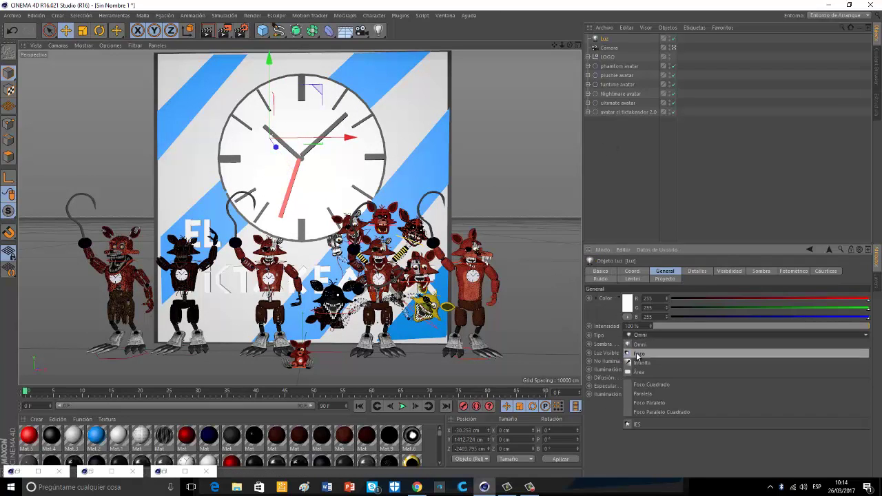
{"action": "left_click", "coordinate": [637, 344]}
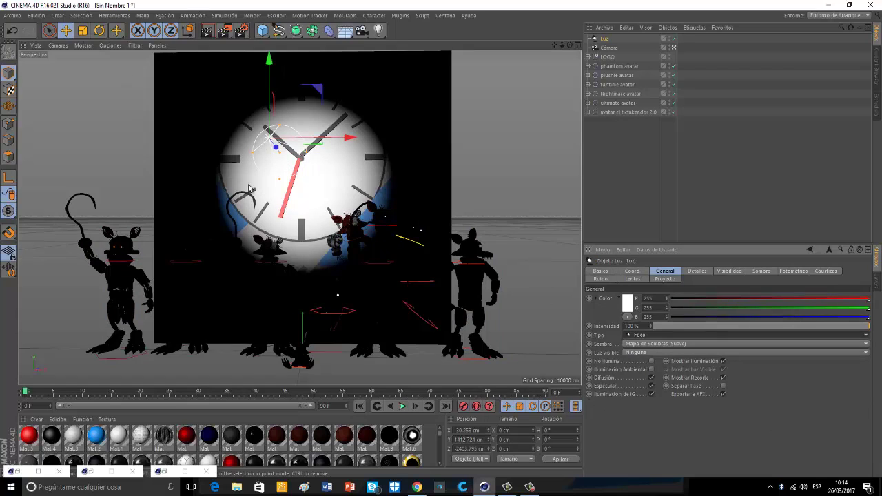
{"action": "left_click", "coordinate": [100, 31]}
{"action": "left_click_drag", "start_coordinate": [266, 111], "coordinate": [172, 60]}
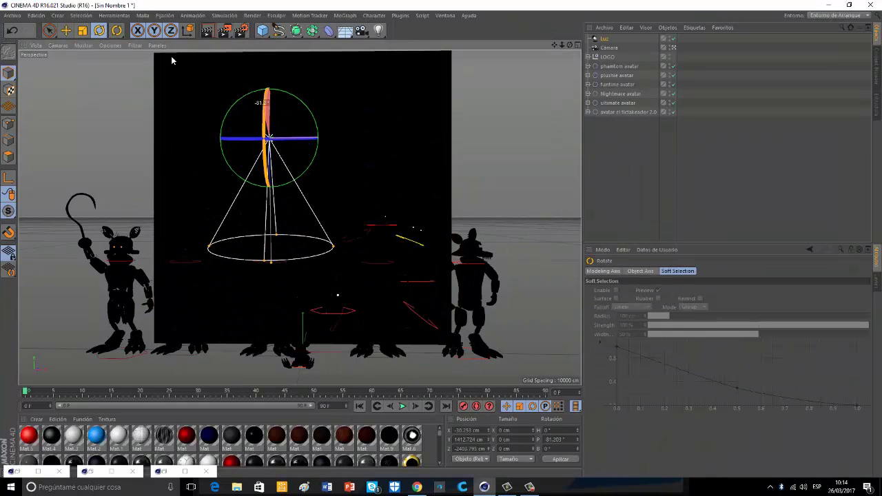
Move the spotlight above the row of avatars, to about 2070 cm high and 131 cm in Z.
{"action": "left_click", "coordinate": [65, 30]}
{"action": "left_click_drag", "start_coordinate": [278, 143], "coordinate": [294, 76]}
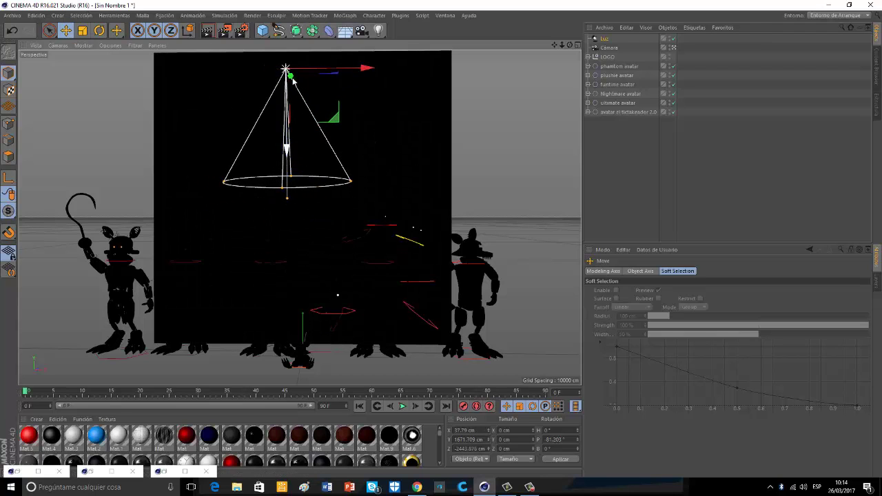
{"action": "left_click", "coordinate": [578, 45]}
{"action": "scroll", "coordinate": [468, 131], "scroll_direction": "down", "scroll_amount": 3}
{"action": "scroll", "coordinate": [467, 133], "scroll_direction": "down", "scroll_amount": 5}
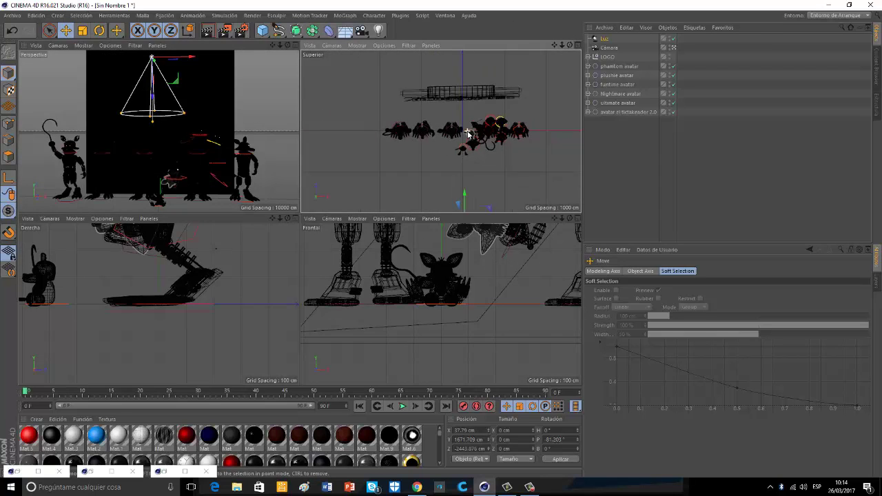
{"action": "left_click_drag", "start_coordinate": [467, 153], "coordinate": [465, 92]}
{"action": "scroll", "coordinate": [496, 276], "scroll_direction": "down", "scroll_amount": 5}
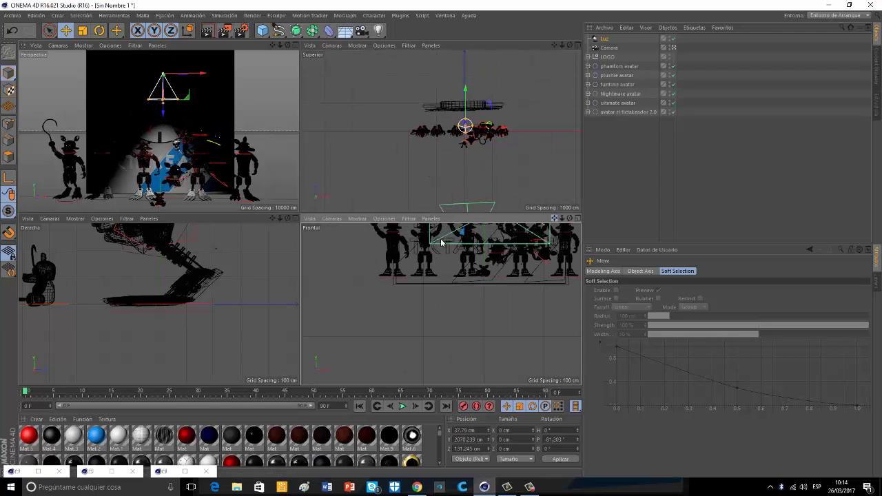
Raise the spotlight far above the logo to a height of about 5625 cm.
{"action": "middle_click_drag", "start_coordinate": [441, 240], "coordinate": [414, 338], "text": "alt"}
{"action": "left_click_drag", "start_coordinate": [461, 278], "coordinate": [463, 240]}
{"action": "middle_click_drag", "start_coordinate": [445, 244], "coordinate": [439, 306], "text": "alt"}
{"action": "left_click_drag", "start_coordinate": [455, 303], "coordinate": [441, 238]}
{"action": "left_click_drag", "start_coordinate": [555, 219], "coordinate": [550, 382]}
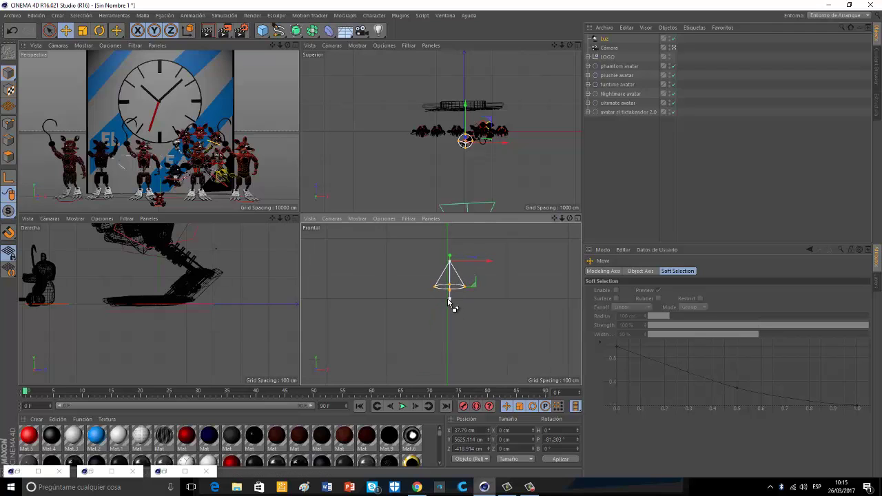
Duplicate the spotlight and lower the copy to about 2604 cm high, near the top of the logo.
{"action": "left_click_drag", "start_coordinate": [449, 301], "coordinate": [430, 384], "text": "ctrl"}
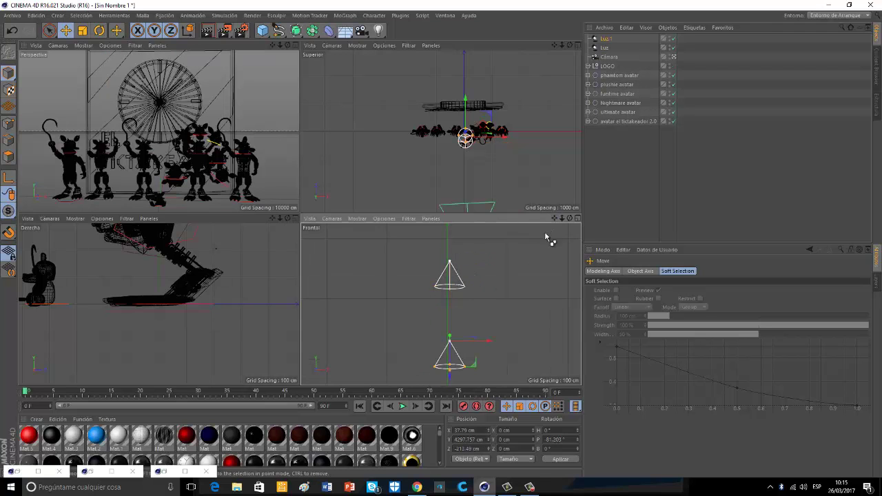
{"action": "left_click_drag", "start_coordinate": [555, 219], "coordinate": [538, 109]}
{"action": "left_click_drag", "start_coordinate": [434, 275], "coordinate": [409, 371]}
Lower the copied spotlight to about 2085 cm and duplicate it sideways into a row of five above the avatars.
{"action": "left_click_drag", "start_coordinate": [555, 219], "coordinate": [551, 171]}
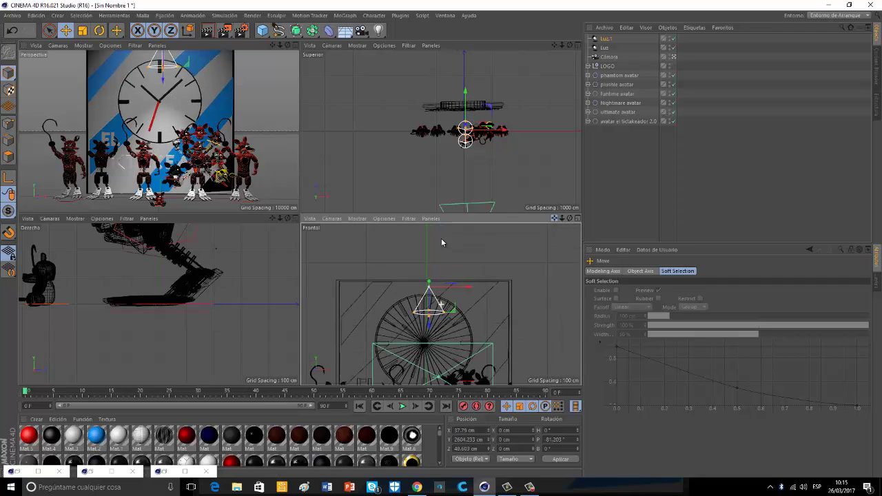
{"action": "left_click_drag", "start_coordinate": [442, 243], "coordinate": [436, 192]}
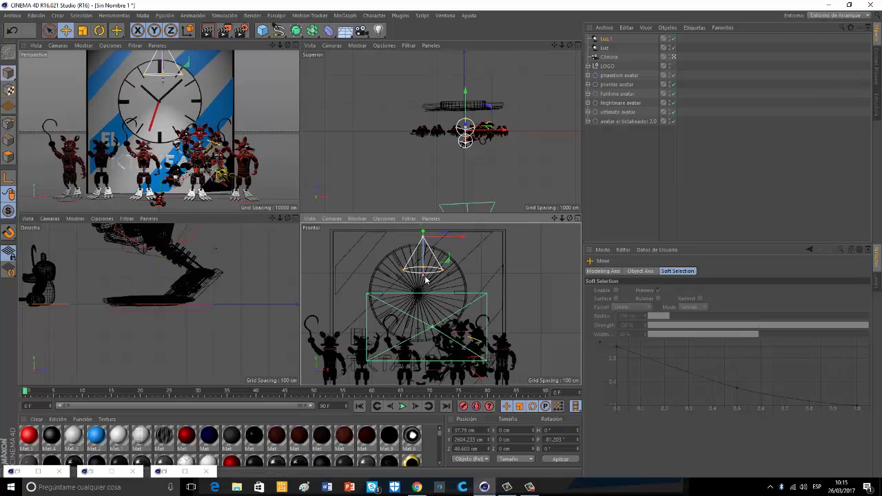
{"action": "left_click_drag", "start_coordinate": [423, 265], "coordinate": [538, 274]}
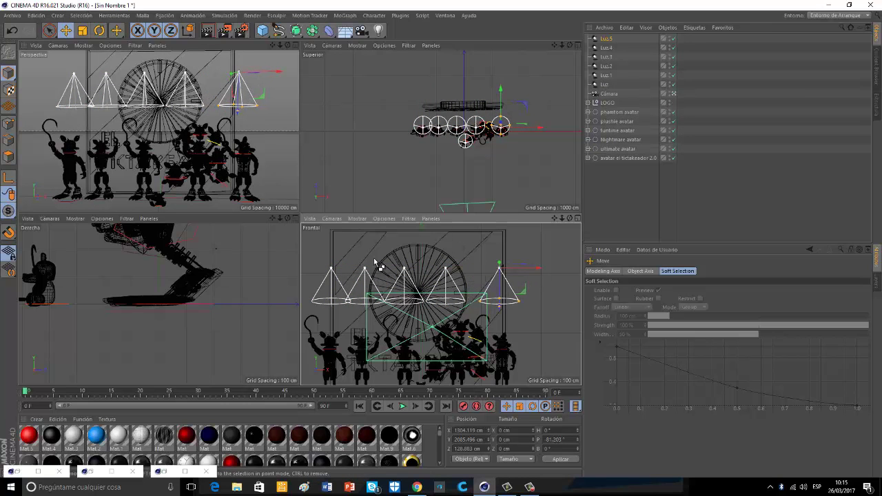
{"action": "left_click", "coordinate": [295, 45]}
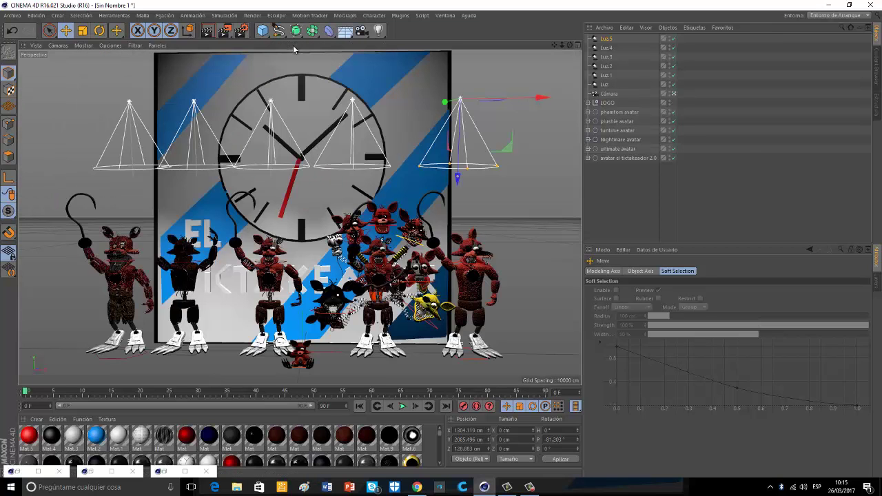
{"action": "left_click", "coordinate": [608, 39]}
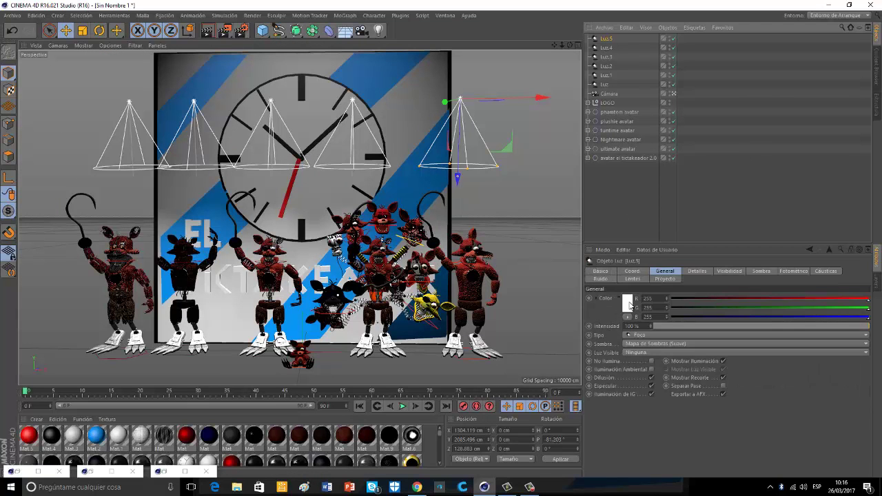
{"action": "left_click", "coordinate": [627, 305]}
{"action": "left_click_drag", "start_coordinate": [612, 280], "coordinate": [608, 276]}
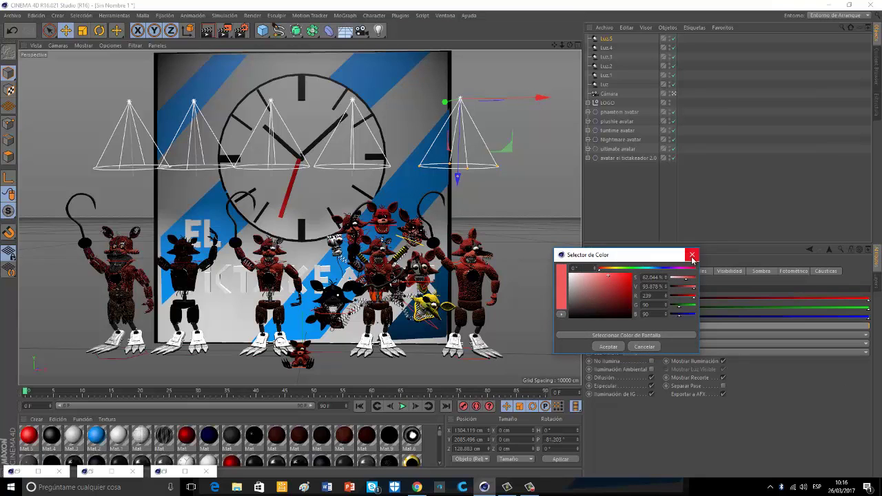
{"action": "left_click", "coordinate": [693, 255]}
Select the row of five spotlights, shift them forward to about -234 cm in Z and tilt them to about -69.2° pitch.
{"action": "left_click", "coordinate": [575, 46]}
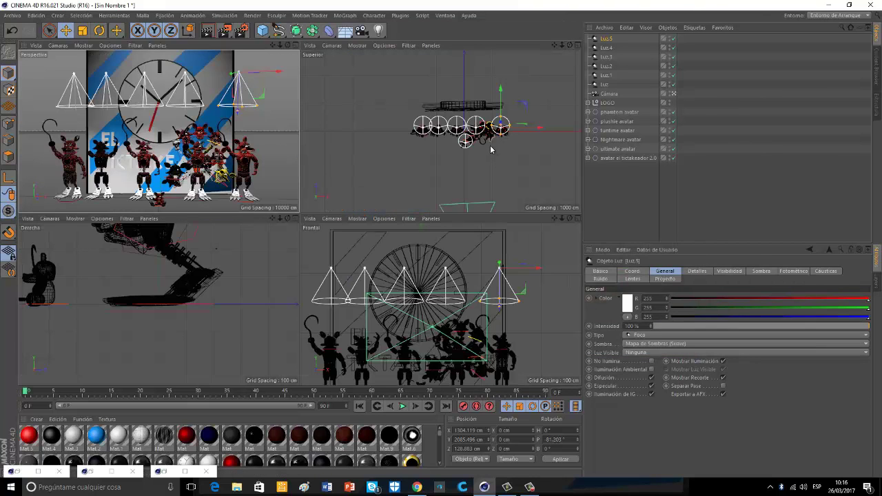
{"action": "left_click", "coordinate": [446, 273], "text": "shift"}
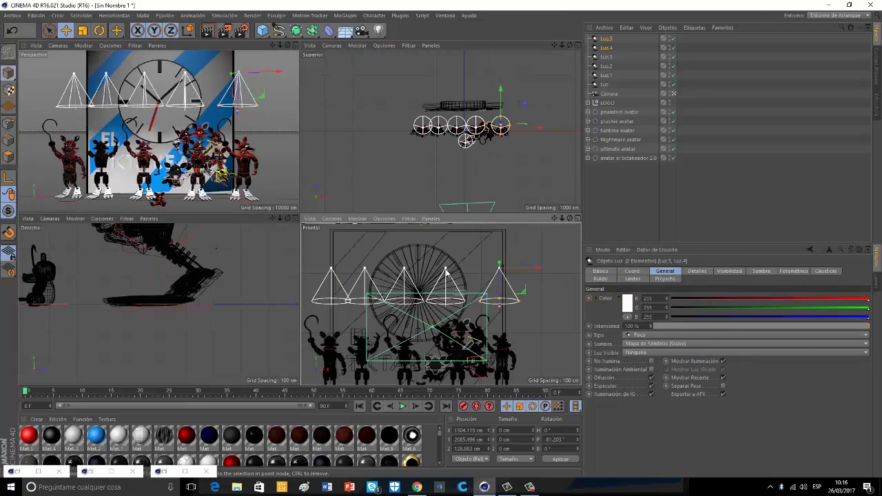
{"action": "left_click", "coordinate": [404, 273], "text": "shift"}
{"action": "left_click", "coordinate": [365, 273], "text": "shift"}
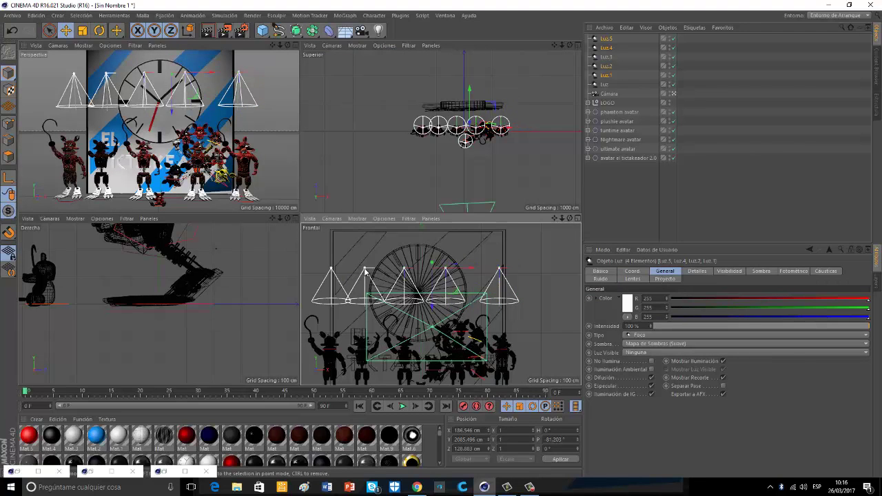
{"action": "left_click", "coordinate": [331, 271], "text": "shift"}
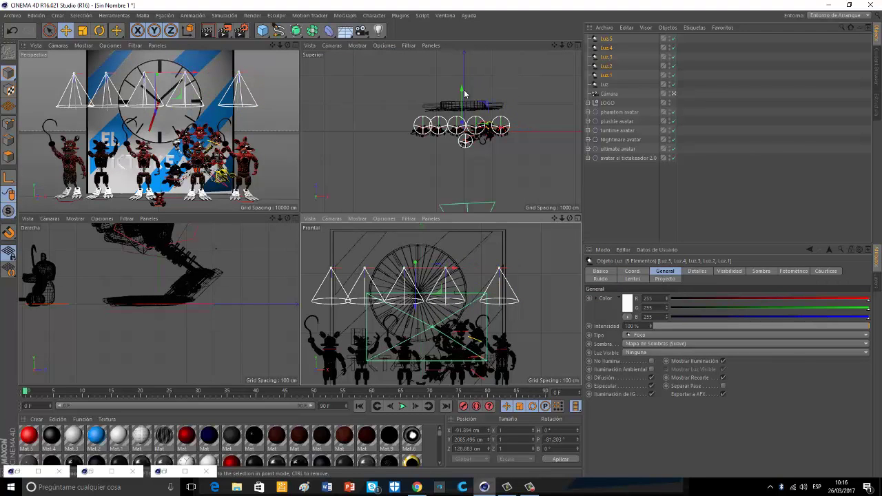
{"action": "left_click_drag", "start_coordinate": [465, 93], "coordinate": [464, 102]}
{"action": "key", "text": "r"}
{"action": "mouse_move", "coordinate": [463, 138]}
{"action": "left_mouse_down"}
{"action": "mouse_move", "coordinate": [465, 127]}
{"action": "mouse_move", "coordinate": [466, 140]}
{"action": "left_mouse_up"}
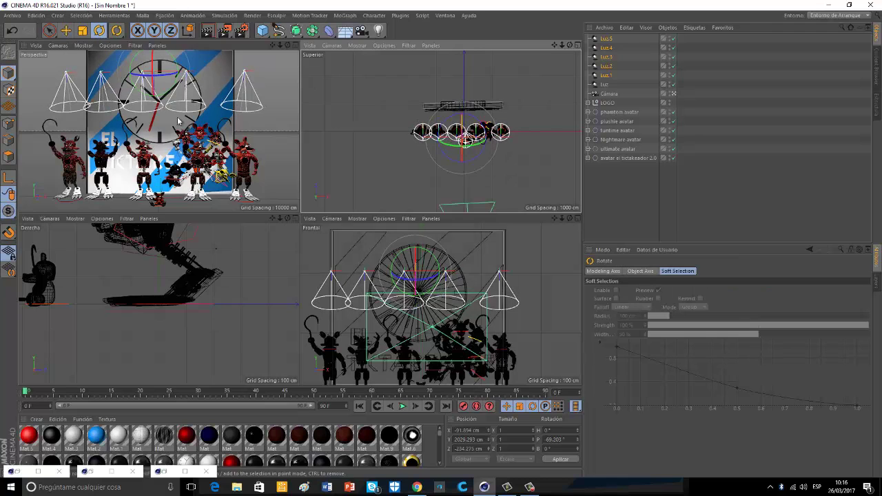
Render a preview of the scene in the maximized perspective view to check the lighting.
{"action": "left_click", "coordinate": [295, 45]}
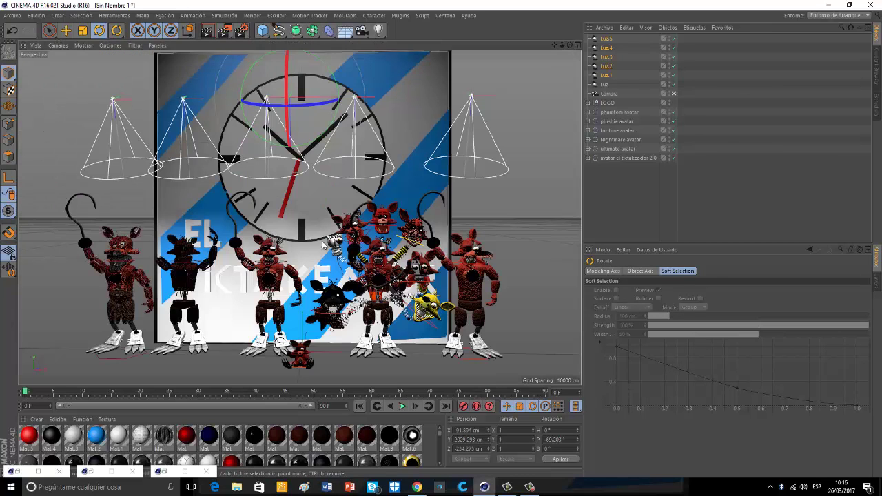
{"action": "left_click", "coordinate": [212, 27]}
{"action": "left_click", "coordinate": [197, 144]}
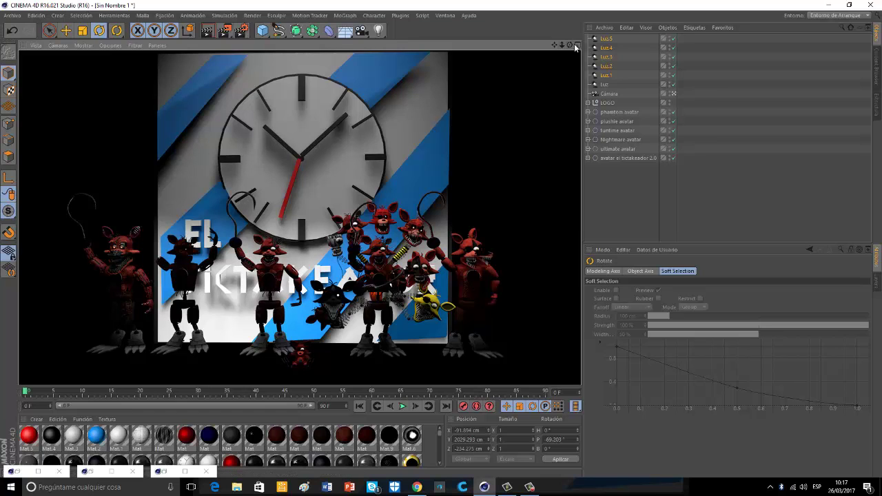
{"action": "left_click", "coordinate": [674, 96]}
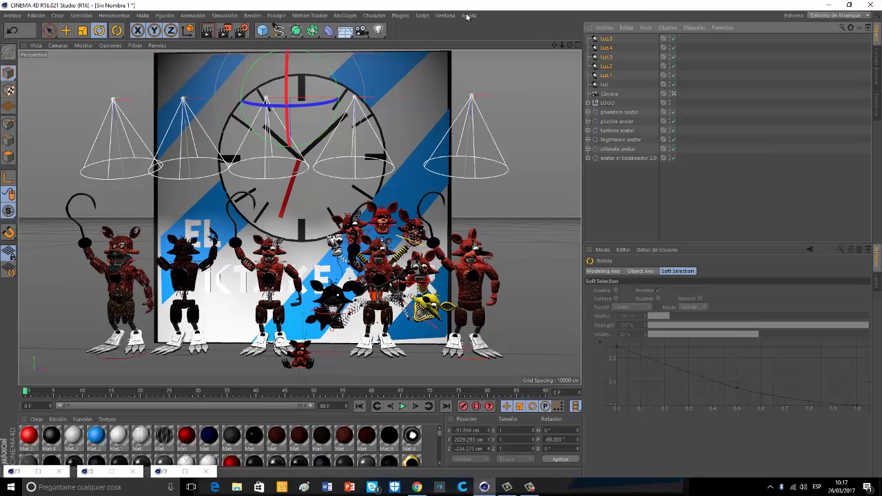
Move the five spotlights to about 4291 cm high and -2004 cm in Z, tilt them to about -51.1° pitch, and preview the render.
{"action": "left_click", "coordinate": [578, 45]}
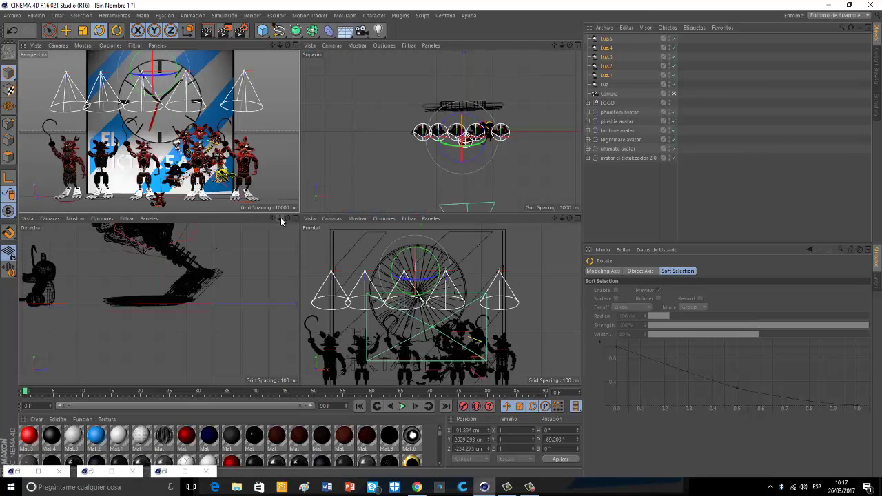
{"action": "scroll", "coordinate": [298, 240], "scroll_direction": "down", "scroll_amount": 5}
{"action": "key", "text": "e"}
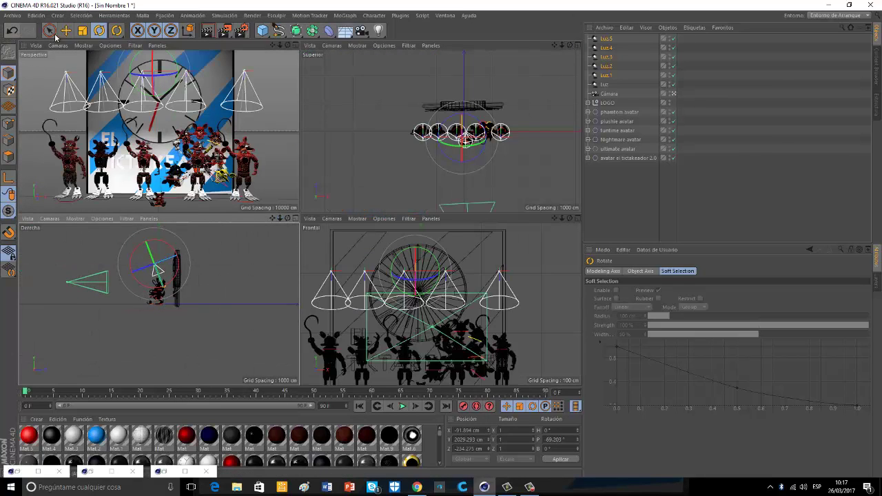
{"action": "left_click_drag", "start_coordinate": [168, 301], "coordinate": [150, 264]}
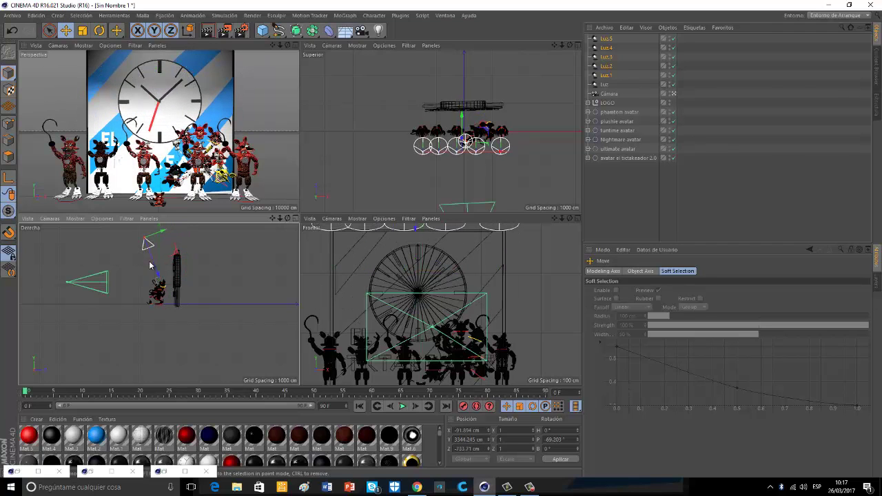
{"action": "key", "text": "r"}
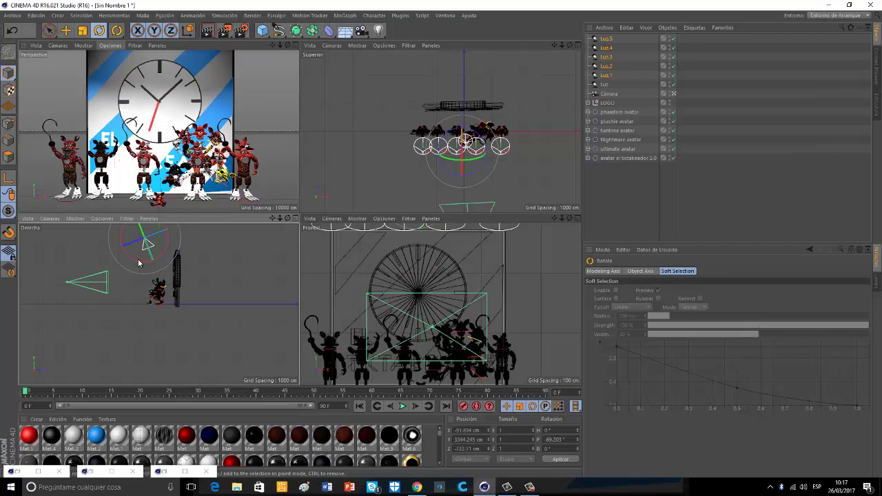
{"action": "left_click_drag", "start_coordinate": [119, 239], "coordinate": [159, 222]}
{"action": "key", "text": "e"}
{"action": "left_click", "coordinate": [295, 45]}
{"action": "left_click", "coordinate": [209, 29]}
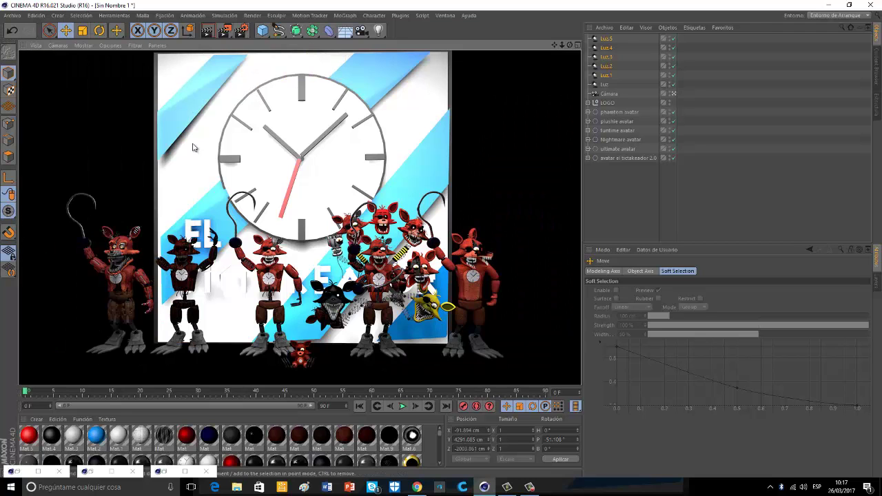
Tilt the head of the small plushie avatar in front of the row to about -14.4° pitch.
{"action": "left_click", "coordinate": [303, 352]}
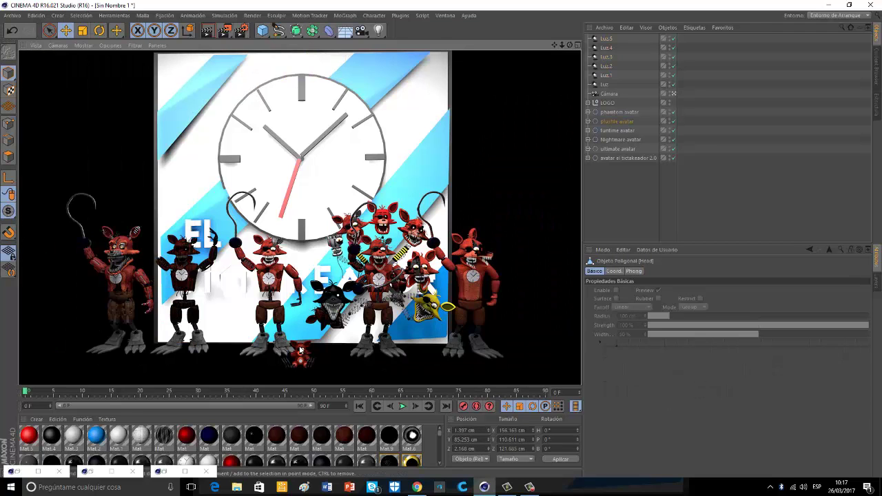
{"action": "left_click", "coordinate": [99, 29]}
{"action": "left_click_drag", "start_coordinate": [299, 322], "coordinate": [299, 307]}
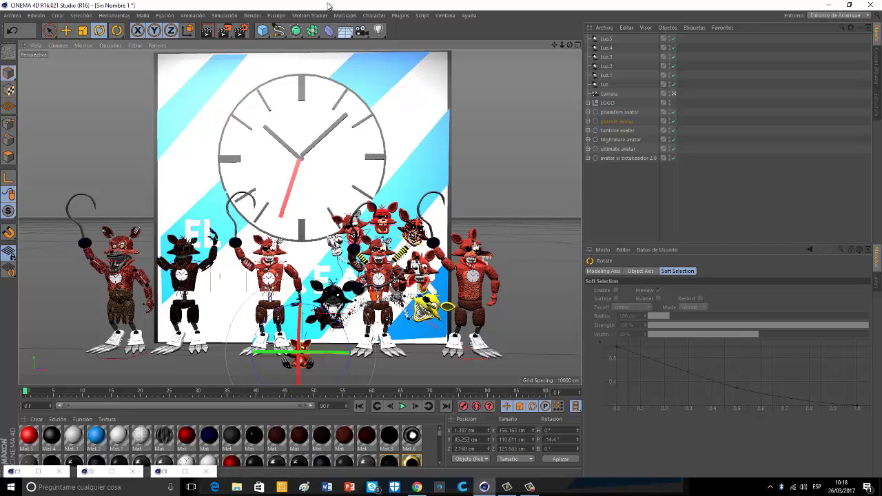
{"action": "right_click", "coordinate": [317, 58]}
{"action": "left_click", "coordinate": [555, 144]}
Duplicate the five tilted spotlights and place the copies at about 3021 cm high and -1534 cm in Z.
{"action": "left_click", "coordinate": [578, 45]}
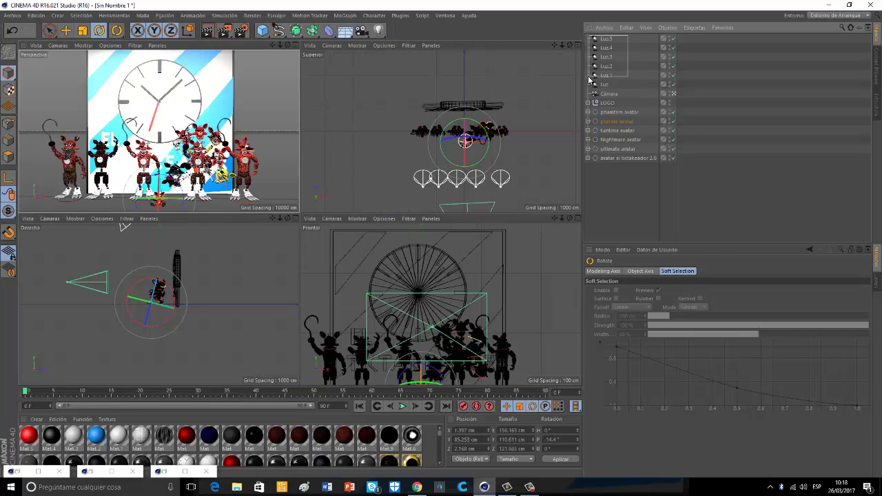
{"action": "left_click_drag", "start_coordinate": [589, 80], "coordinate": [588, 81]}
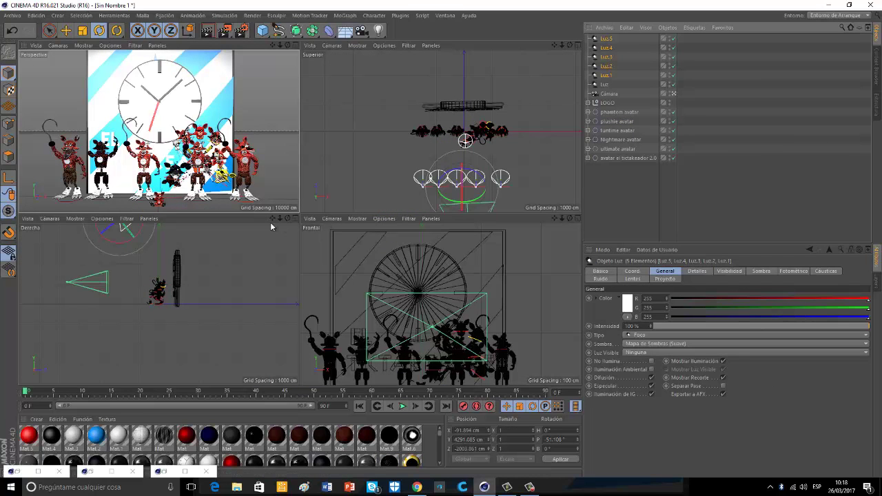
{"action": "left_click_drag", "start_coordinate": [273, 219], "coordinate": [289, 272]}
{"action": "left_click", "coordinate": [65, 29]}
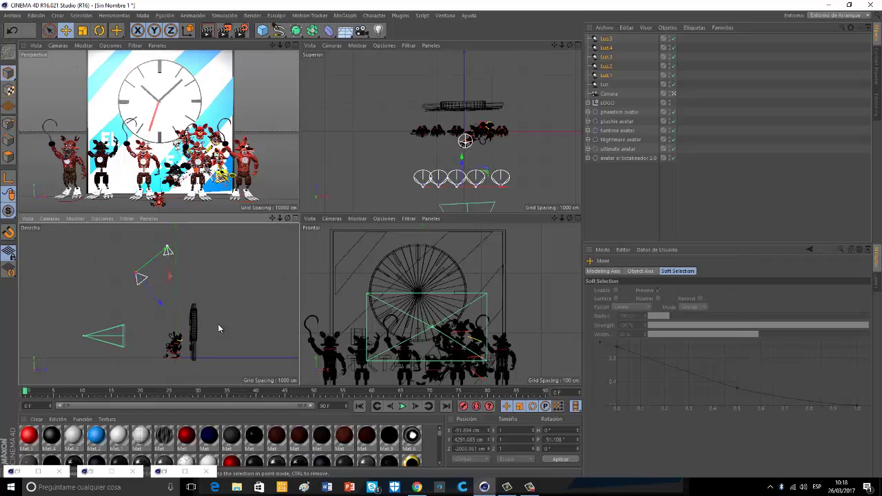
{"action": "left_click_drag", "start_coordinate": [174, 269], "coordinate": [181, 305], "text": "ctrl"}
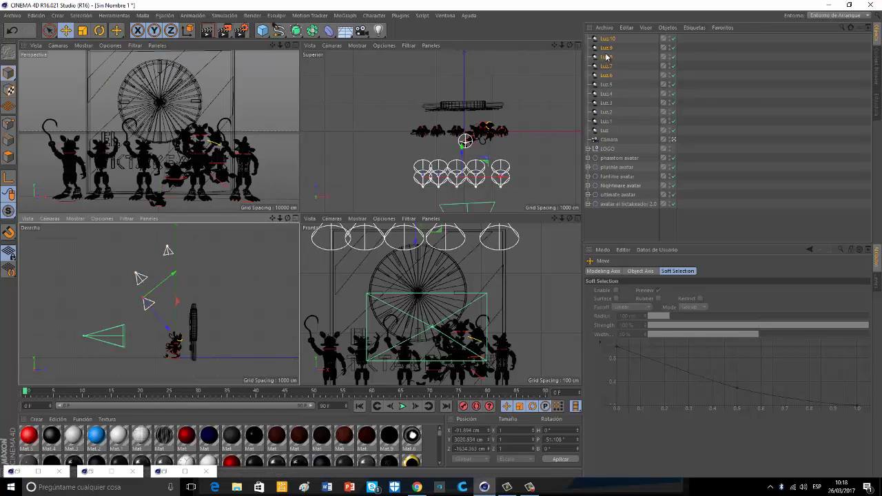
Color the copied spotlight Luz.10 red (RGB 234, 52, 52) and Luz.9 blue (RGB 26, 75, 200).
{"action": "left_click", "coordinate": [615, 38]}
{"action": "left_click", "coordinate": [628, 304]}
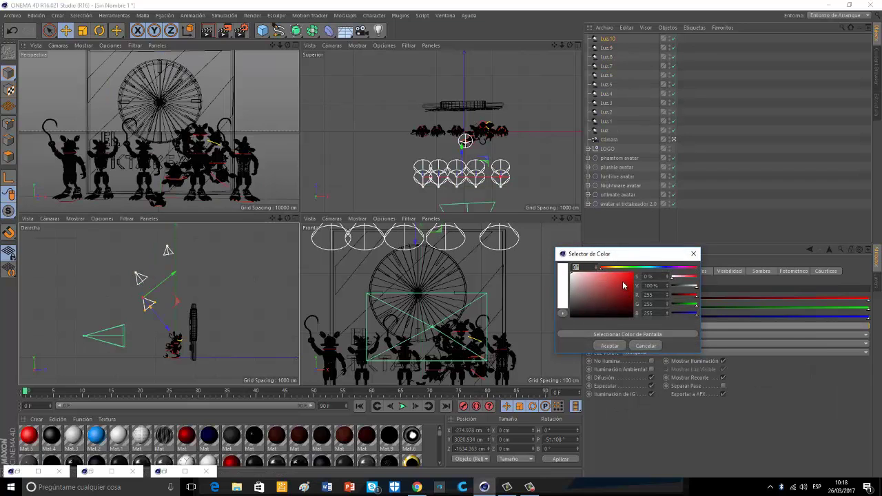
{"action": "left_click", "coordinate": [609, 346]}
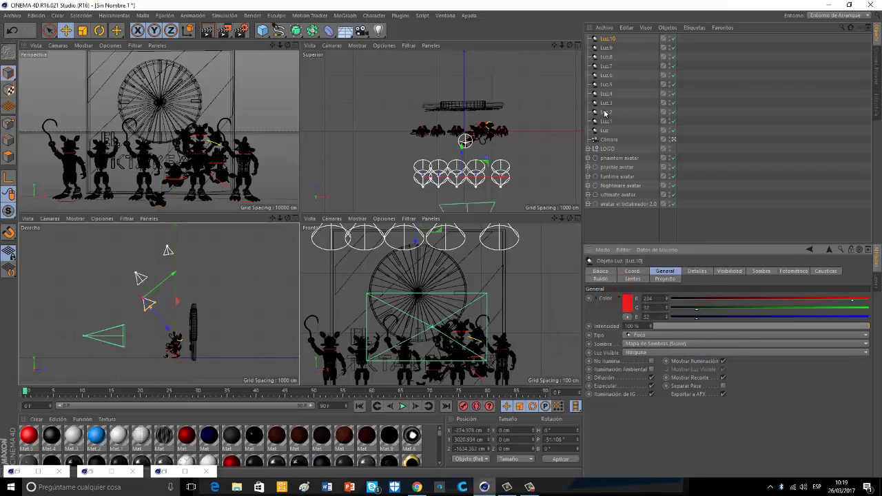
{"action": "left_click", "coordinate": [607, 47]}
{"action": "left_click", "coordinate": [624, 298]}
{"action": "left_click", "coordinate": [611, 309]}
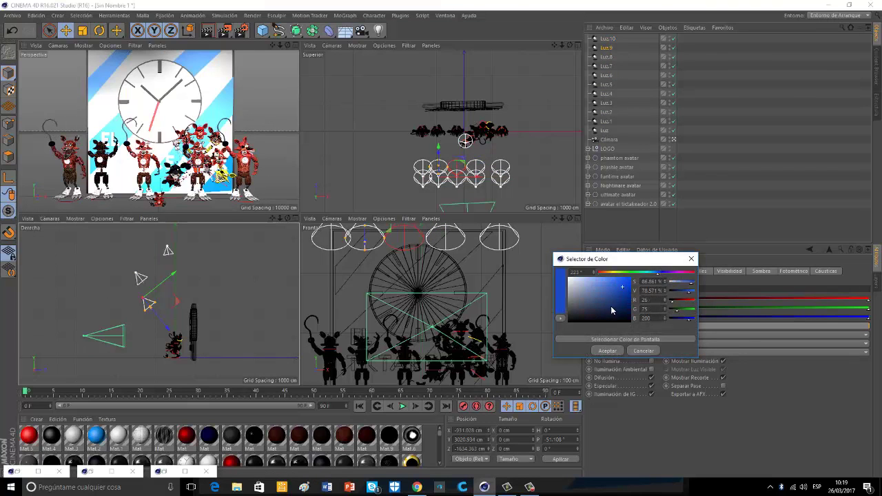
{"action": "left_click", "coordinate": [607, 351]}
Color the copied spotlight Luz.8 green, with a hue of about 106°.
{"action": "left_click", "coordinate": [607, 57]}
{"action": "left_click", "coordinate": [626, 298]}
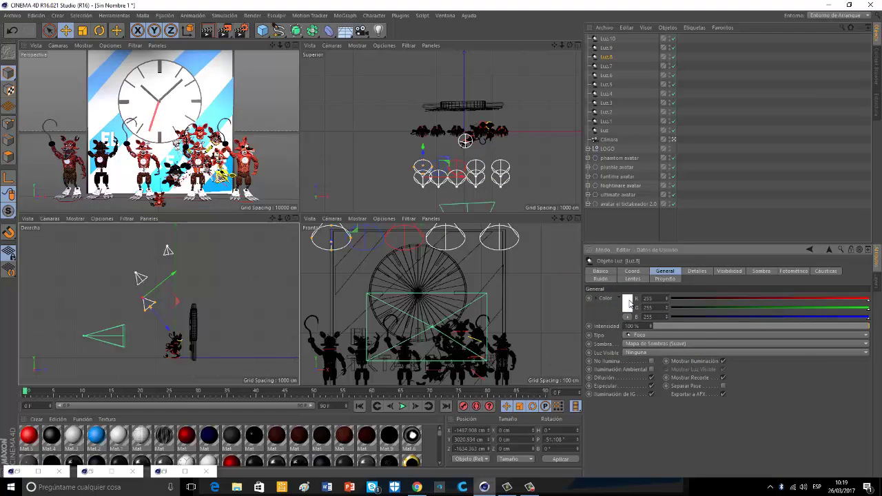
{"action": "left_click", "coordinate": [629, 267]}
{"action": "left_click", "coordinate": [623, 281]}
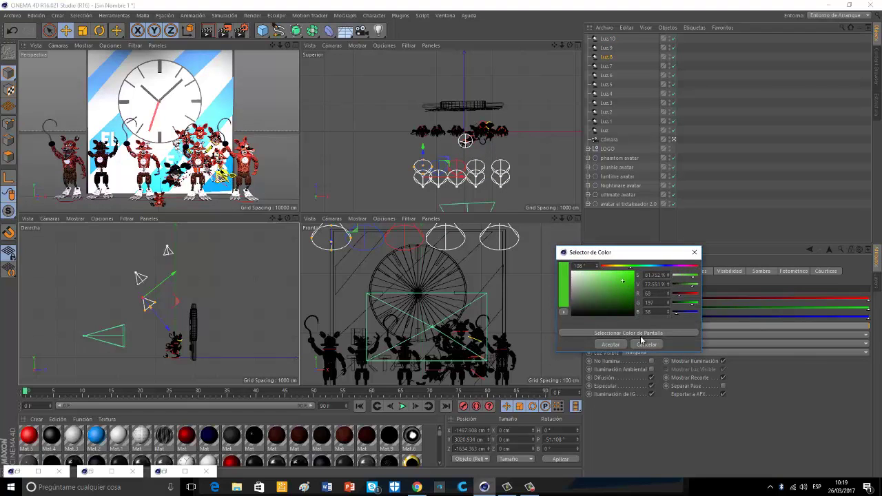
{"action": "left_click", "coordinate": [611, 345]}
Color the copied spotlight Luz.7 magenta (RGB 189, 56, 185).
{"action": "left_click", "coordinate": [606, 66]}
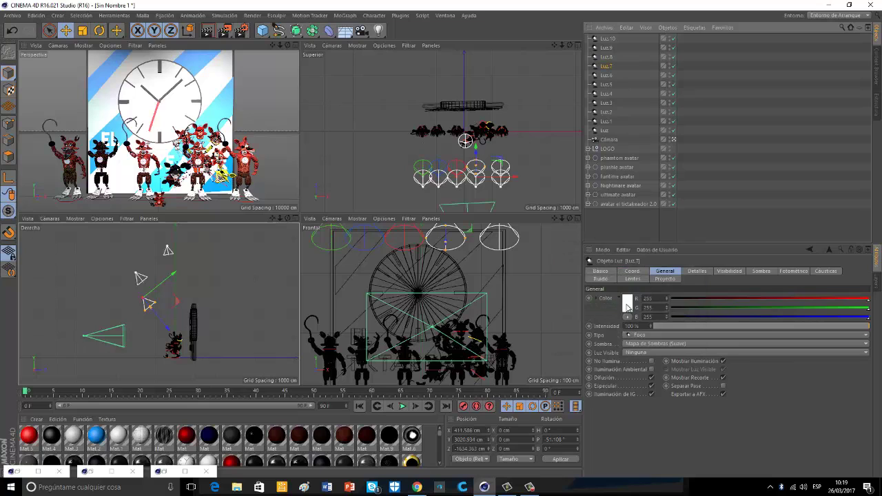
{"action": "left_click", "coordinate": [627, 307]}
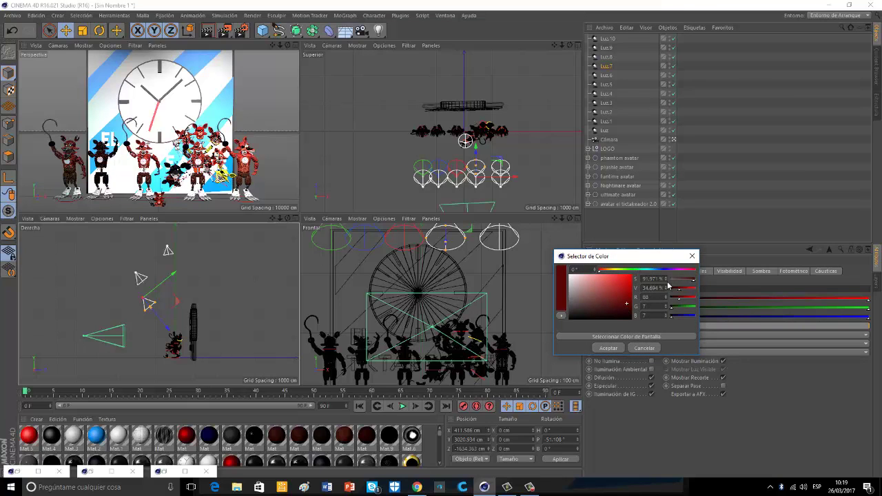
{"action": "left_click", "coordinate": [679, 270]}
{"action": "left_click", "coordinate": [614, 289]}
{"action": "left_click", "coordinate": [609, 348]}
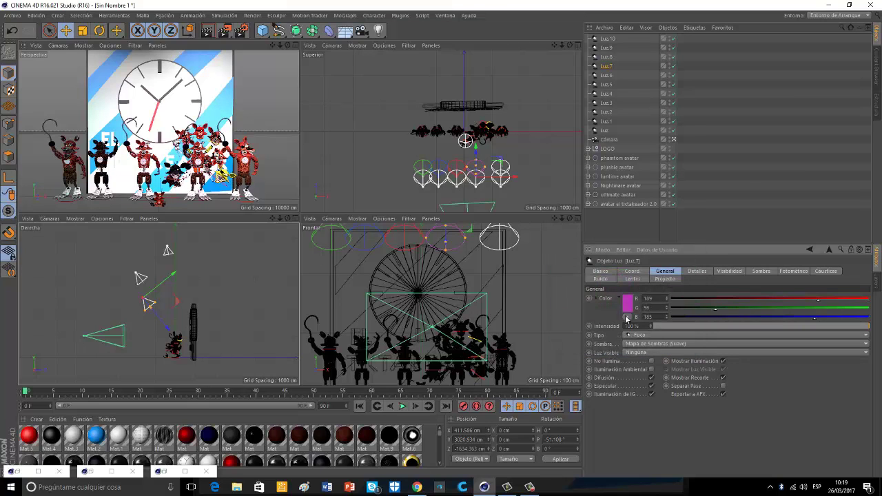
Color the copied spotlight Luz.6 orange (RGB 255, 167, 3).
{"action": "left_click", "coordinate": [607, 76]}
{"action": "left_click", "coordinate": [627, 306]}
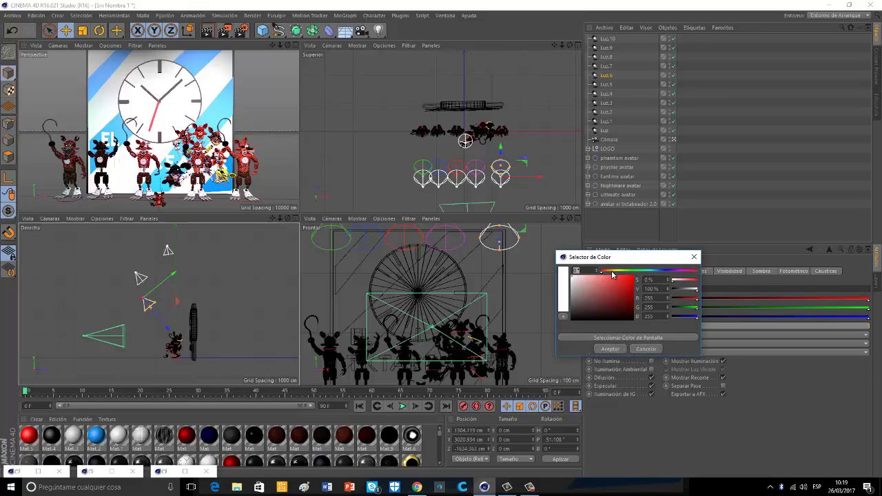
{"action": "left_click", "coordinate": [612, 270]}
{"action": "left_click_drag", "start_coordinate": [625, 289], "coordinate": [633, 276]}
{"action": "left_click", "coordinate": [605, 350]}
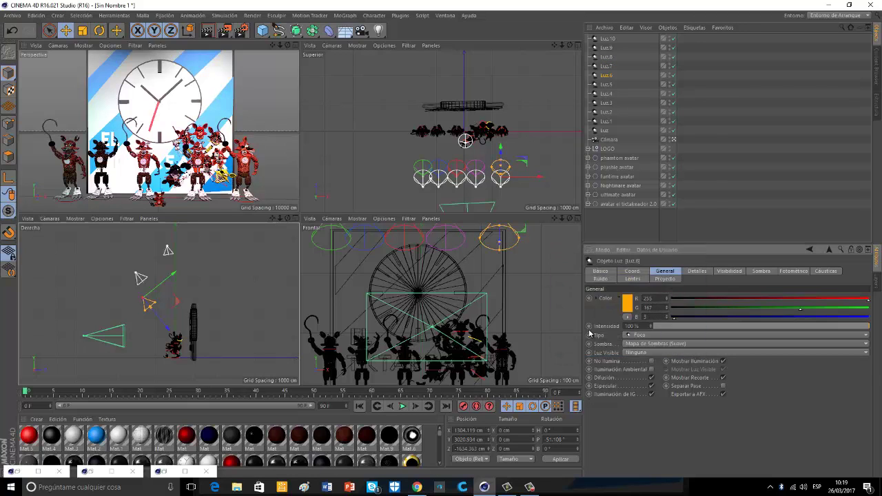
Render a preview of the scene in the maximized perspective view to check the colored spotlights.
{"action": "left_click", "coordinate": [293, 44]}
{"action": "left_click", "coordinate": [208, 30]}
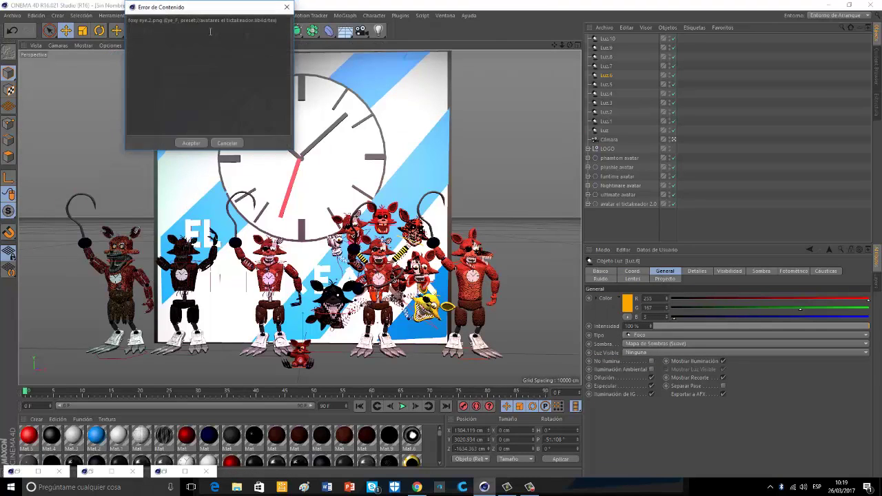
{"action": "left_click", "coordinate": [192, 144]}
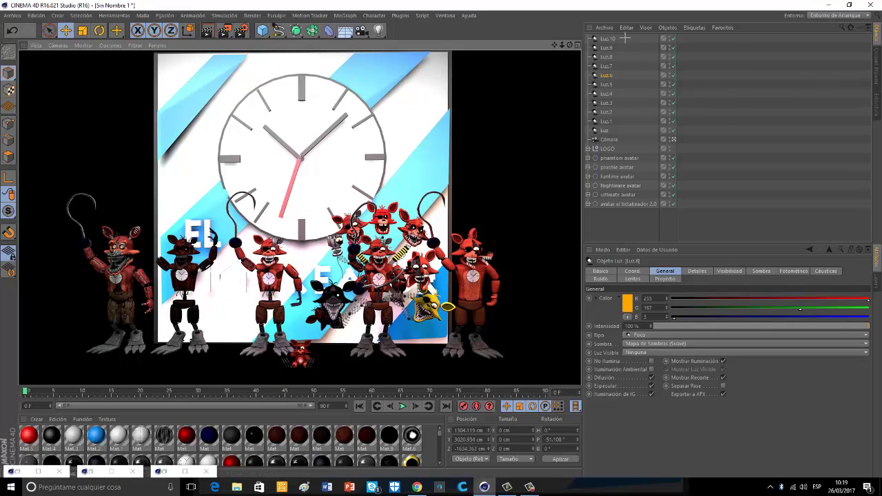
Set the shadow type of the five colored spotlights to Raytraced (Duro) and preview the render.
{"action": "left_click_drag", "start_coordinate": [625, 38], "coordinate": [590, 76]}
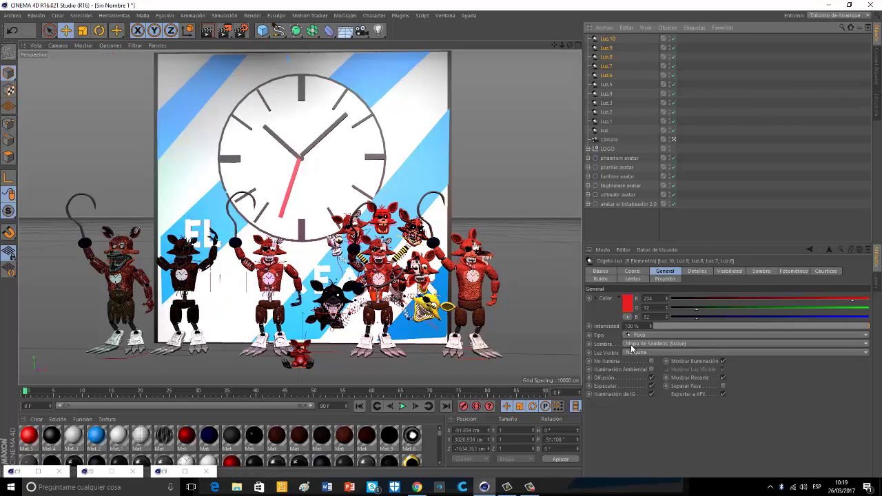
{"action": "left_click", "coordinate": [631, 345]}
{"action": "left_click", "coordinate": [637, 379]}
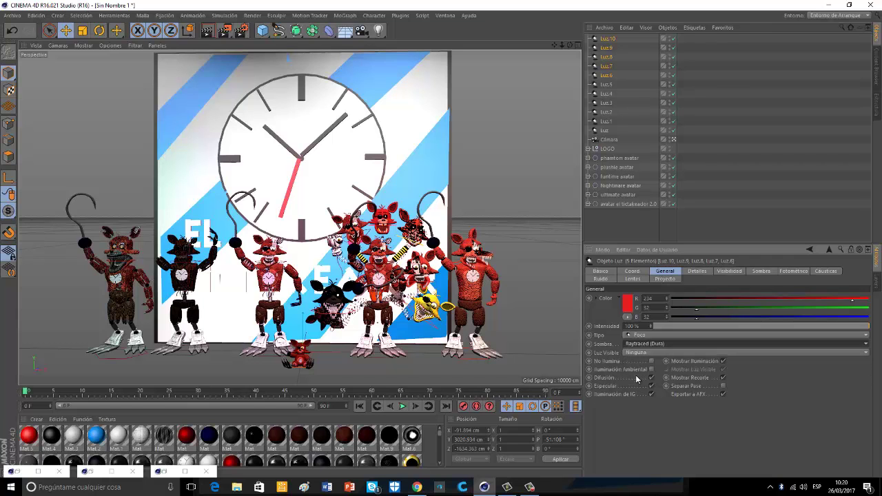
{"action": "left_click", "coordinate": [207, 30]}
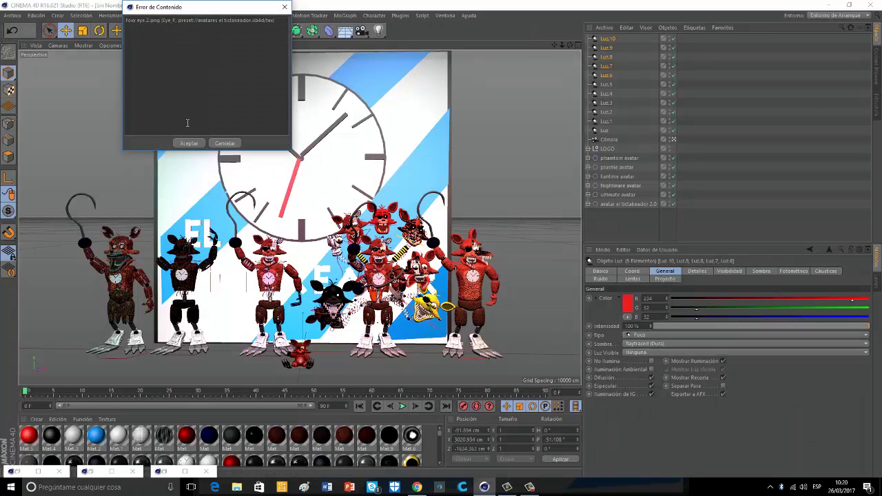
{"action": "left_click", "coordinate": [195, 144]}
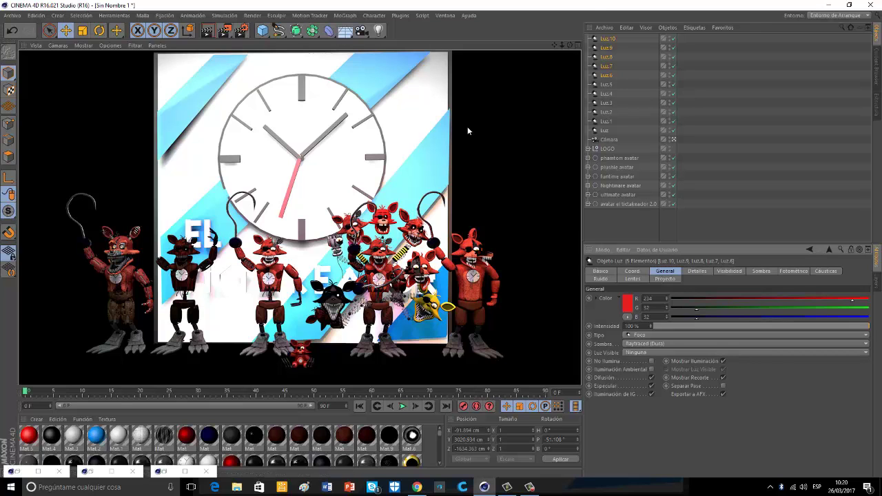
Move the five colored spotlights forward and down to about Y 2051 cm, Z -852 cm, and preview the render.
{"action": "left_click", "coordinate": [575, 46]}
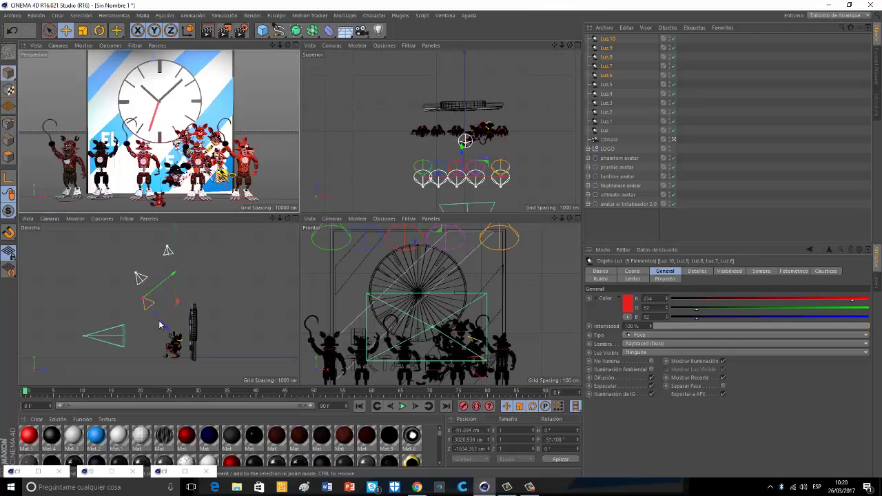
{"action": "left_click_drag", "start_coordinate": [181, 336], "coordinate": [167, 322]}
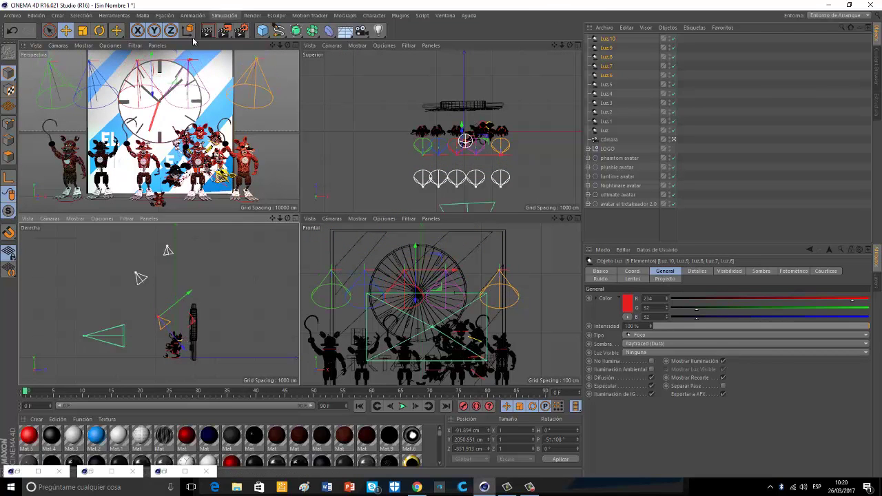
{"action": "left_click", "coordinate": [288, 45]}
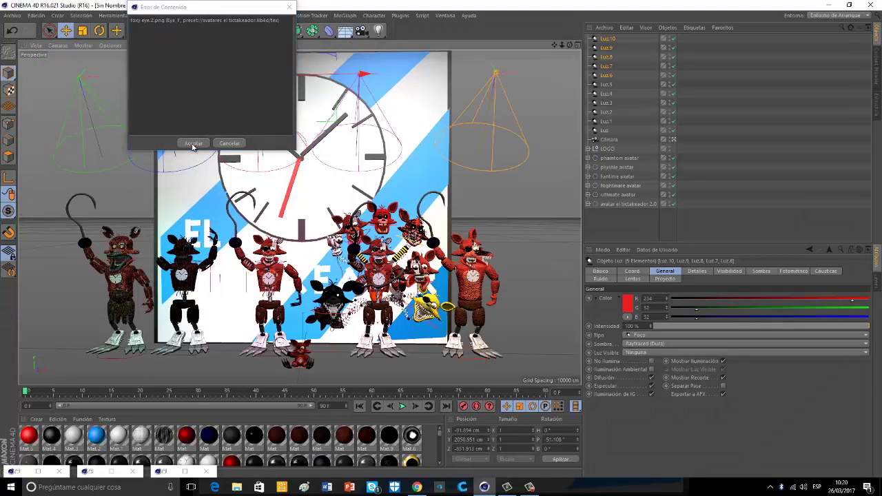
{"action": "left_click", "coordinate": [191, 146]}
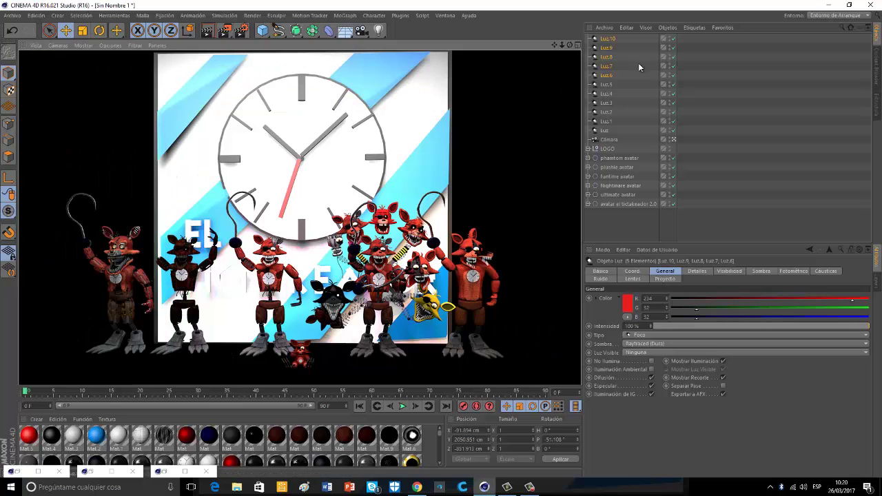
Delete the five white spotlights Luz.1 to Luz.5 and render a preview of the scene.
{"action": "left_click_drag", "start_coordinate": [617, 81], "coordinate": [597, 124]}
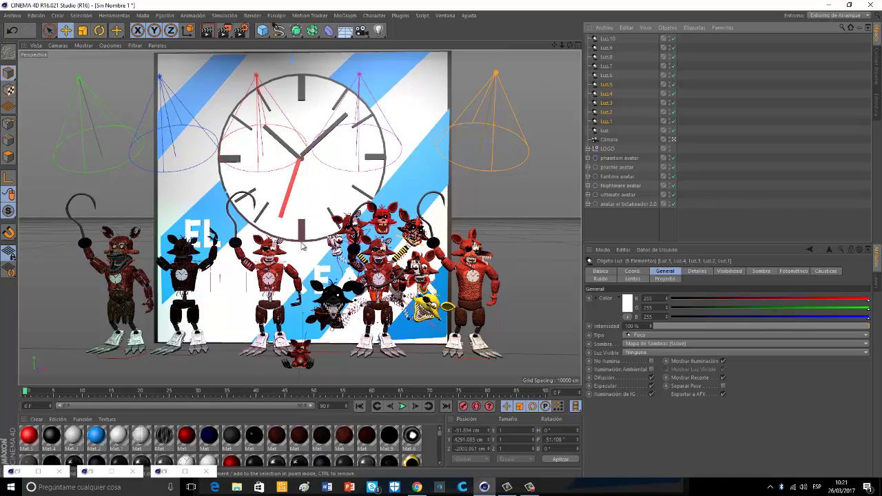
{"action": "key", "text": "Delete"}
{"action": "left_click", "coordinate": [209, 31]}
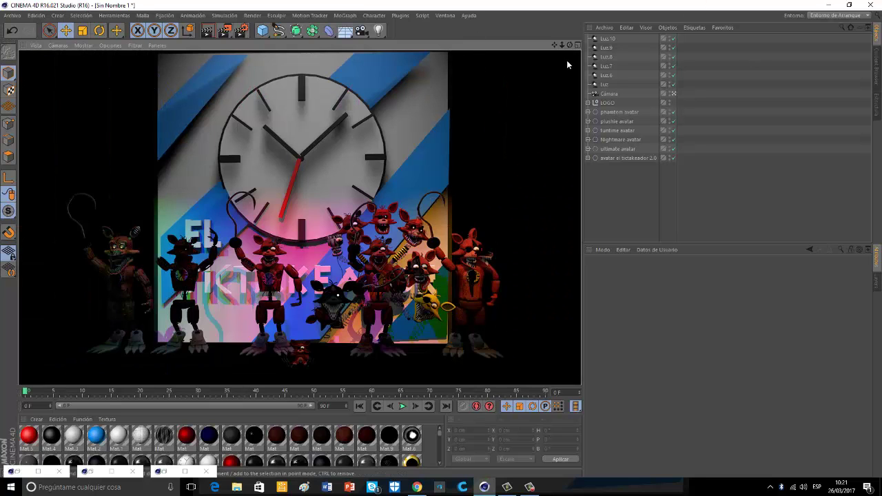
Move the five colored spotlights back and up to about Y 3799 cm, Z -2262 cm, and preview the render.
{"action": "left_click", "coordinate": [578, 45]}
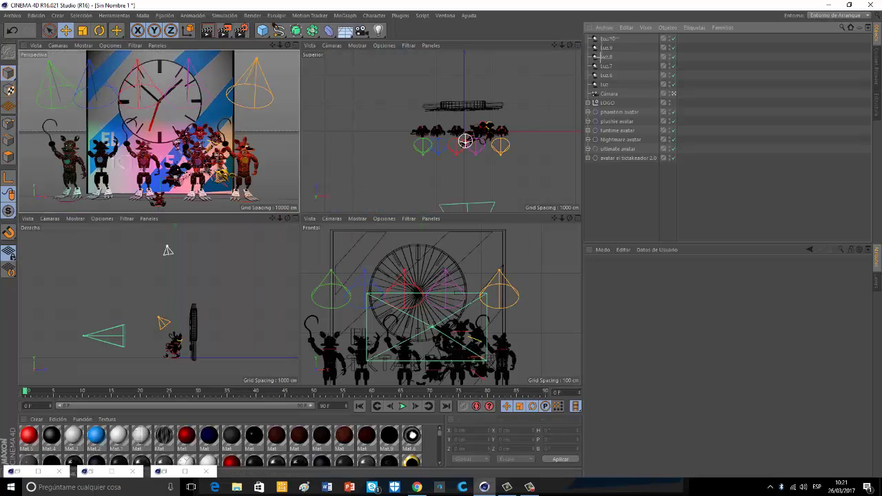
{"action": "left_click_drag", "start_coordinate": [595, 79], "coordinate": [595, 78]}
{"action": "left_click_drag", "start_coordinate": [184, 348], "coordinate": [157, 313]}
{"action": "left_click", "coordinate": [295, 45]}
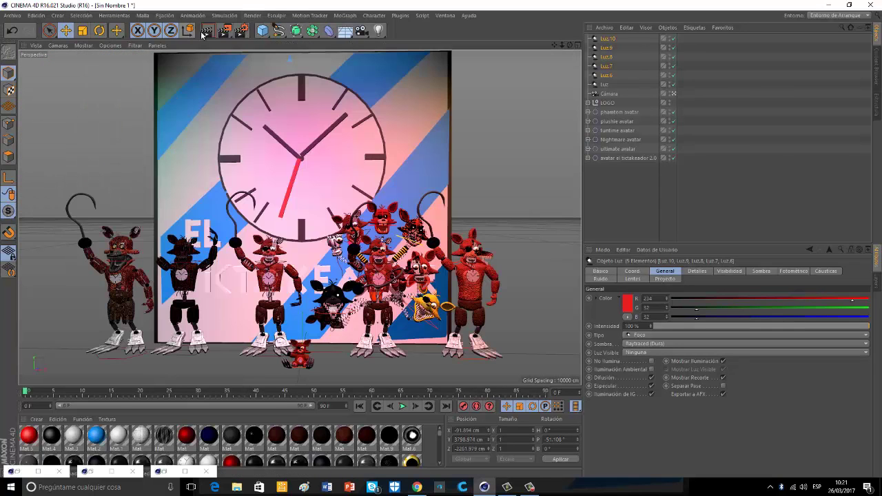
{"action": "left_click", "coordinate": [207, 30]}
{"action": "left_click", "coordinate": [190, 143]}
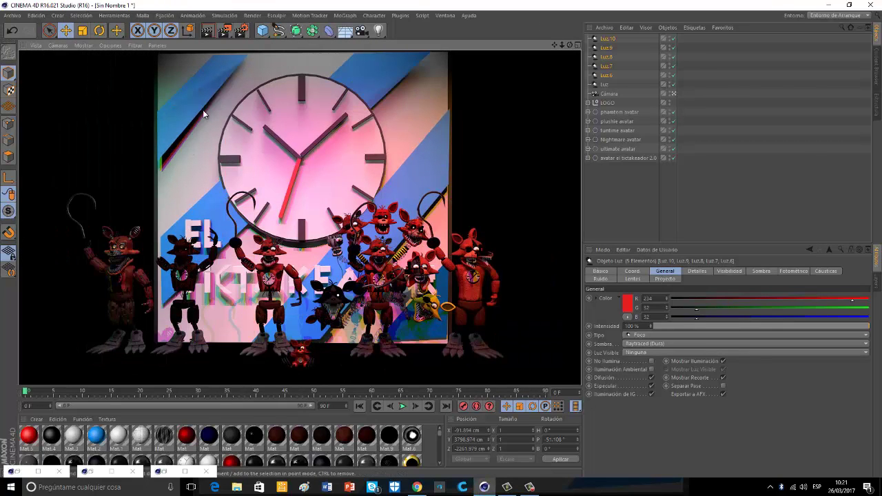
{"action": "left_click", "coordinate": [673, 95]}
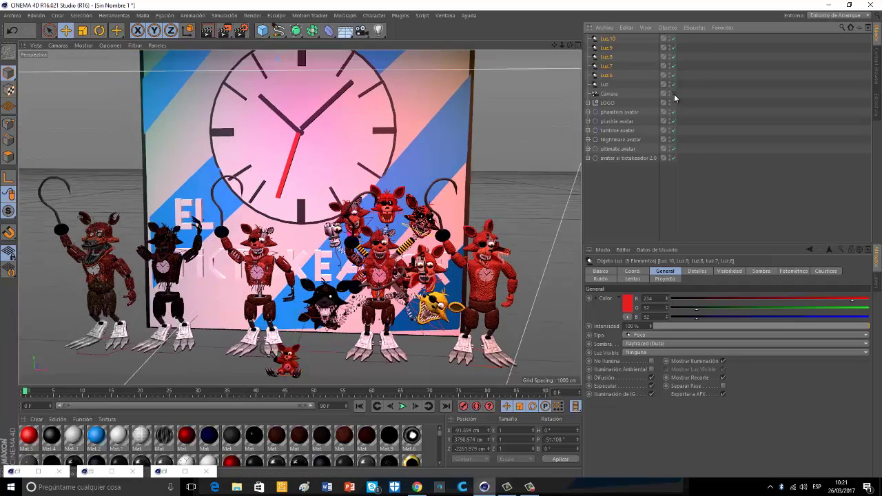
{"action": "left_click", "coordinate": [674, 96]}
Create a text spline reading "especial 100 subs" and raise it to about Y 1529 cm in front of the clock.
{"action": "left_click", "coordinate": [57, 15]}
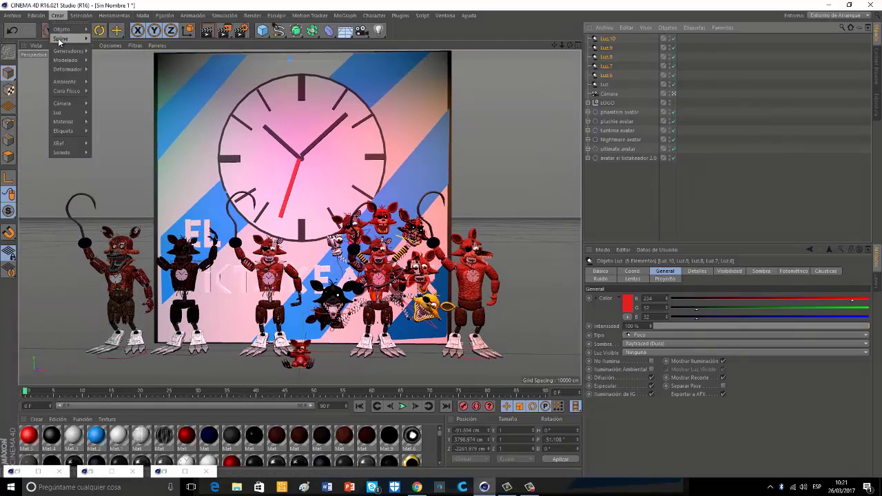
{"action": "left_click", "coordinate": [115, 169]}
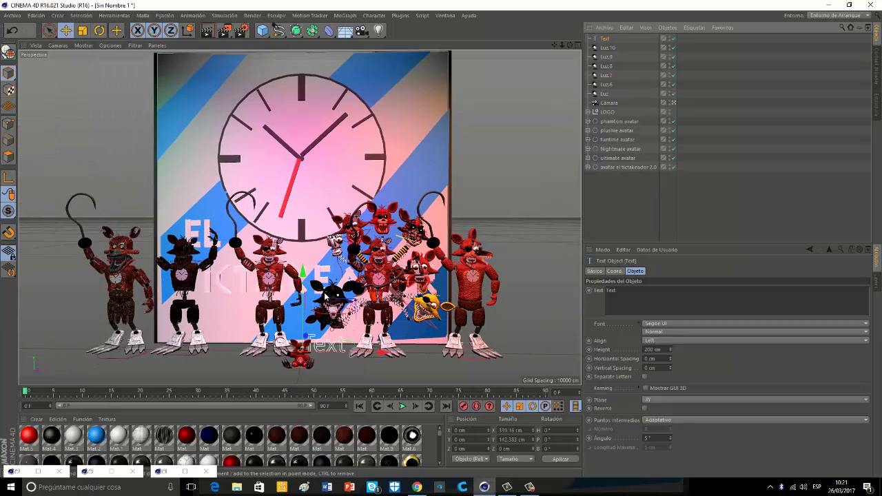
{"action": "left_click", "coordinate": [82, 32]}
{"action": "left_click_drag", "start_coordinate": [394, 108], "coordinate": [427, 93]}
{"action": "left_click", "coordinate": [604, 39]}
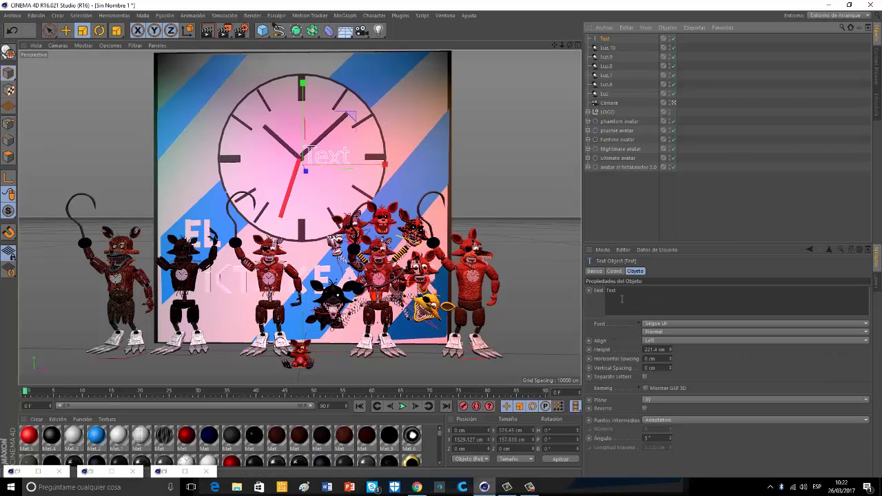
{"action": "left_click", "coordinate": [615, 290]}
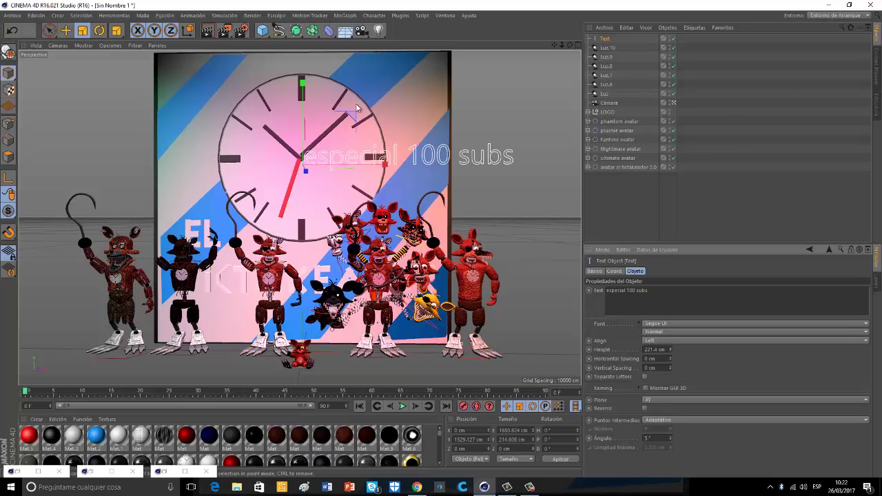
Enlarge the text to a height of about 290 cm and move it to about X -1167 cm, Y 1733 cm, across the logo.
{"action": "key", "text": "e"}
{"action": "left_click_drag", "start_coordinate": [360, 118], "coordinate": [191, 80]}
{"action": "key", "text": "t"}
{"action": "left_click_drag", "start_coordinate": [296, 73], "coordinate": [406, 68]}
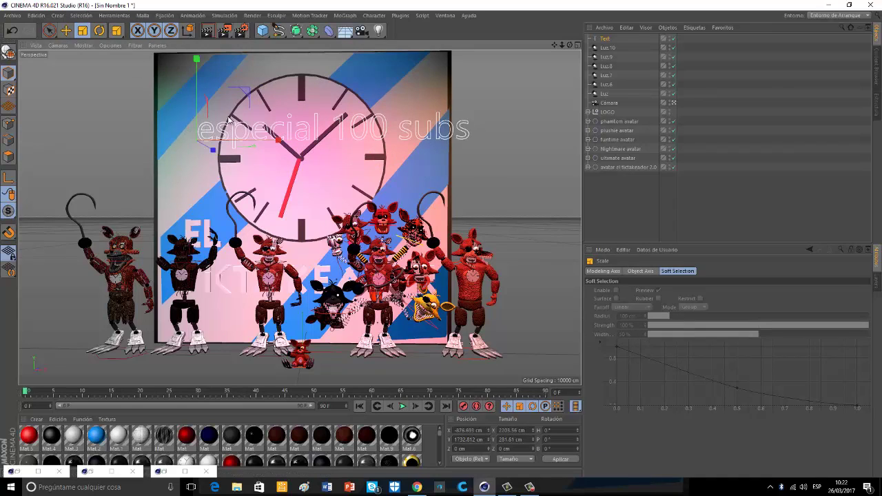
{"action": "left_click", "coordinate": [65, 29]}
{"action": "left_click_drag", "start_coordinate": [273, 140], "coordinate": [238, 140]}
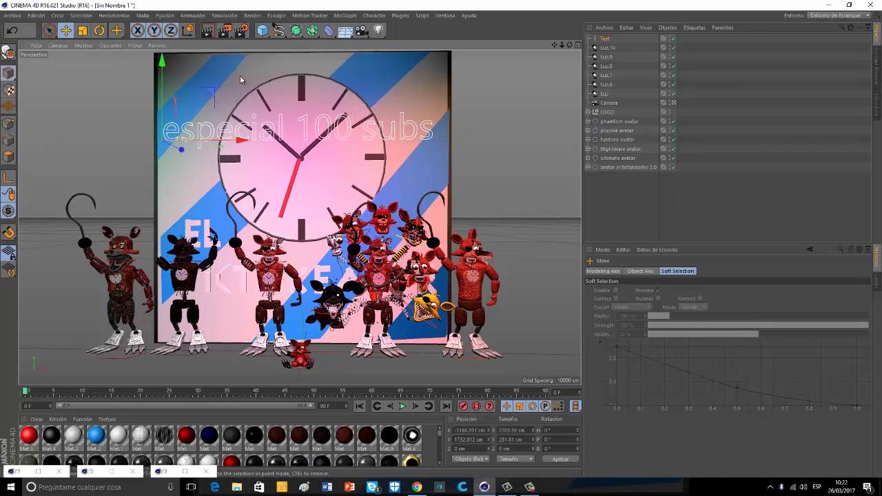
Extrude the "especial 100 subs" text spline and apply the red material Mat.5 to the extrusion.
{"action": "left_click", "coordinate": [296, 29]}
{"action": "left_click", "coordinate": [431, 45]}
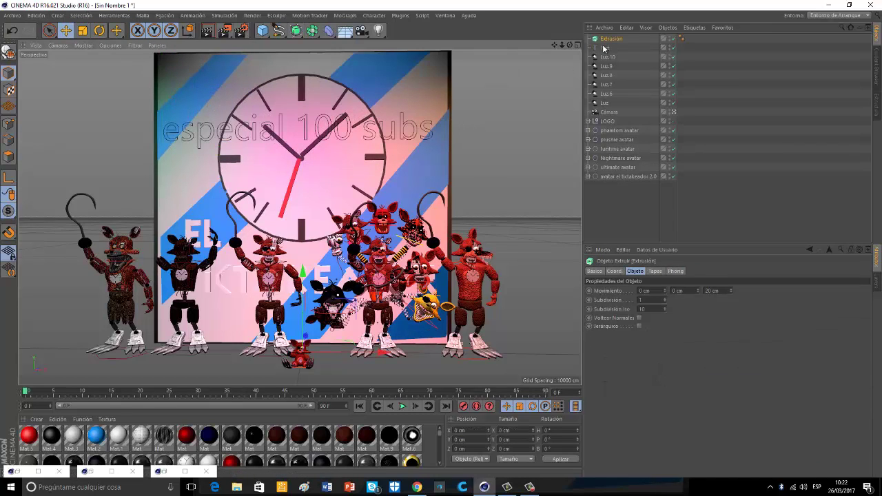
{"action": "left_click_drag", "start_coordinate": [605, 49], "coordinate": [606, 39]}
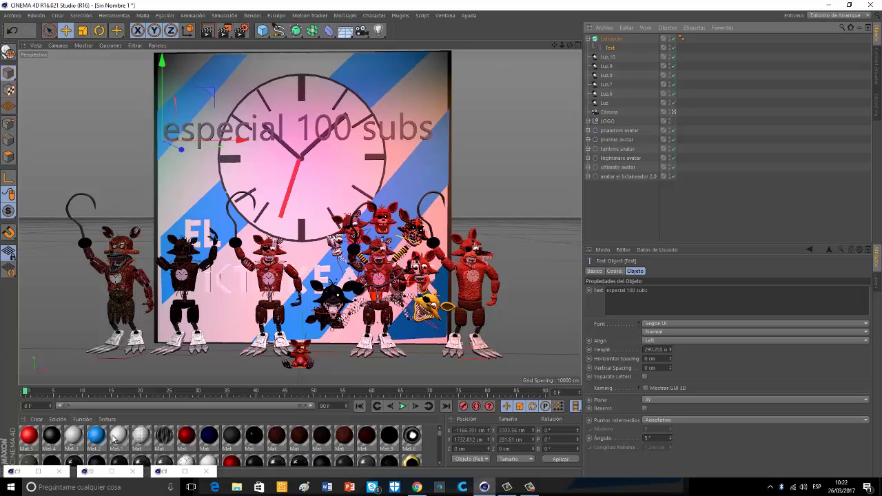
{"action": "left_click_drag", "start_coordinate": [611, 40], "coordinate": [612, 39]}
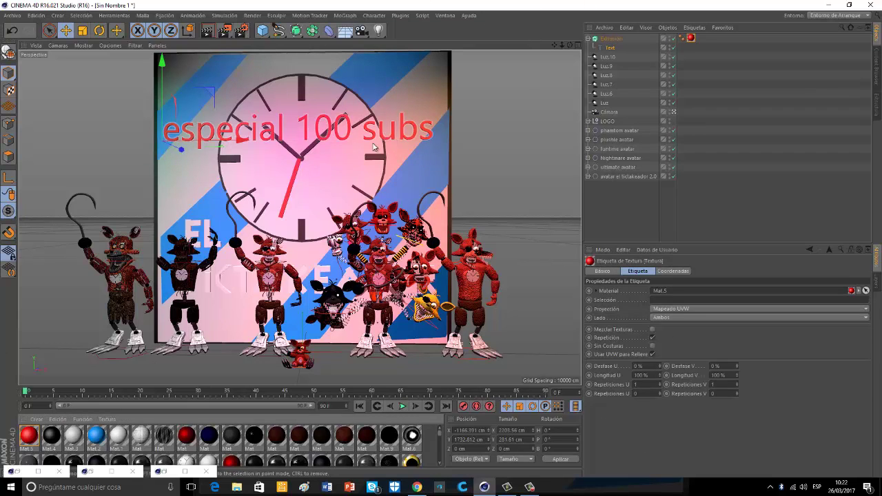
Preview the scene with the red text, and start the final render of "especial 100 subs.jpg" in the Picture Viewer.
{"action": "left_click", "coordinate": [206, 29]}
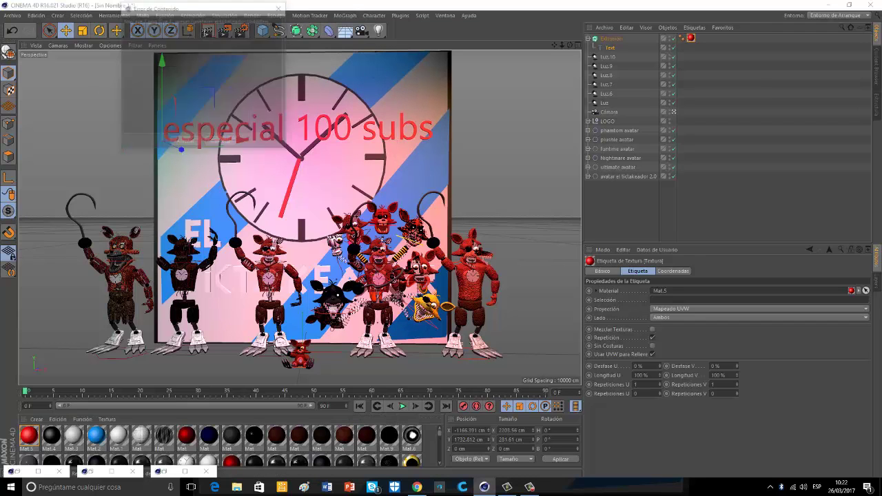
{"action": "left_click", "coordinate": [183, 142]}
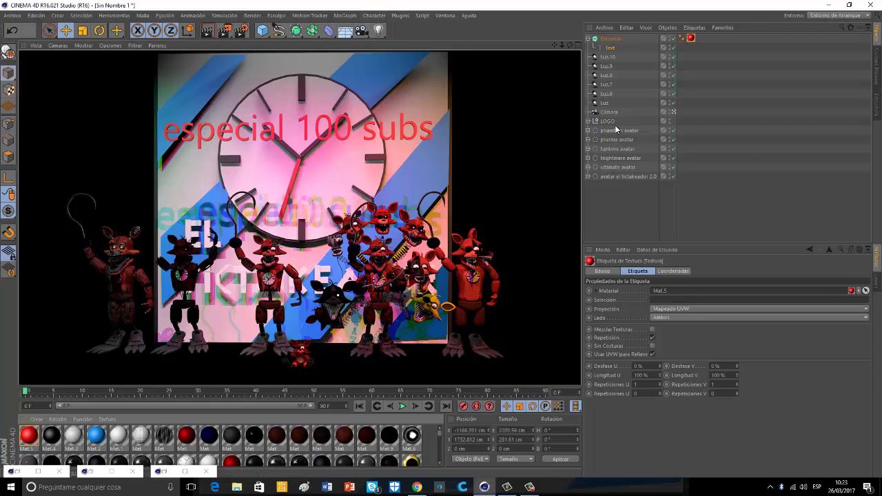
{"action": "left_click", "coordinate": [589, 38]}
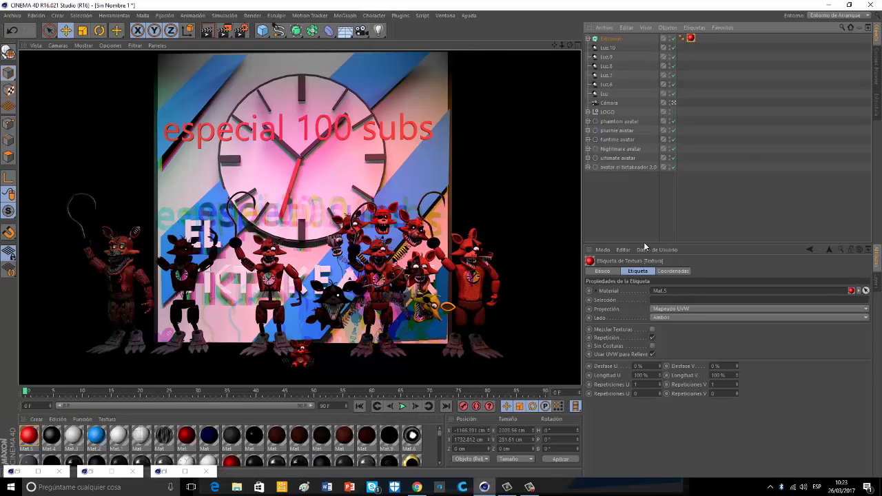
{"action": "left_click", "coordinate": [615, 198]}
{"action": "left_click", "coordinate": [225, 30]}
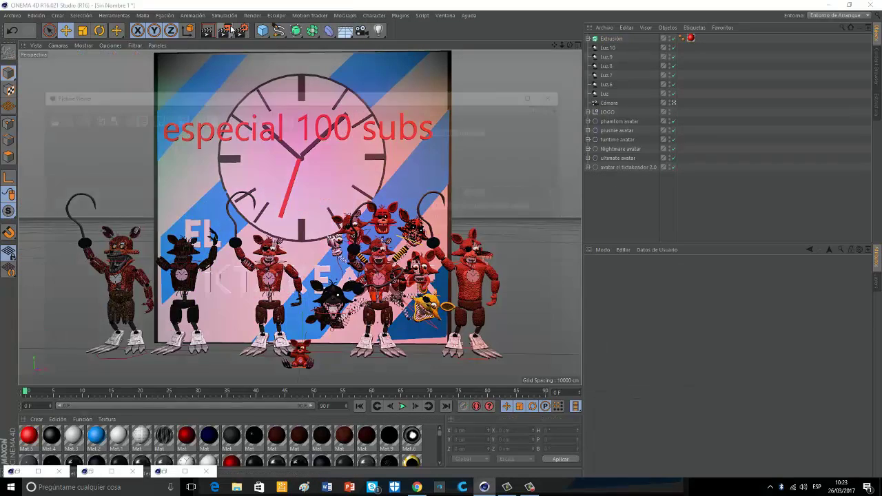
{"action": "left_click", "coordinate": [217, 142]}
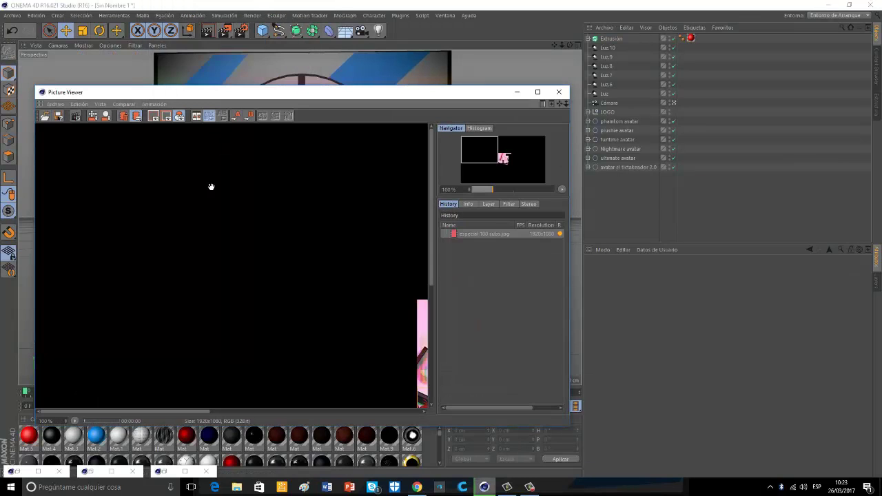